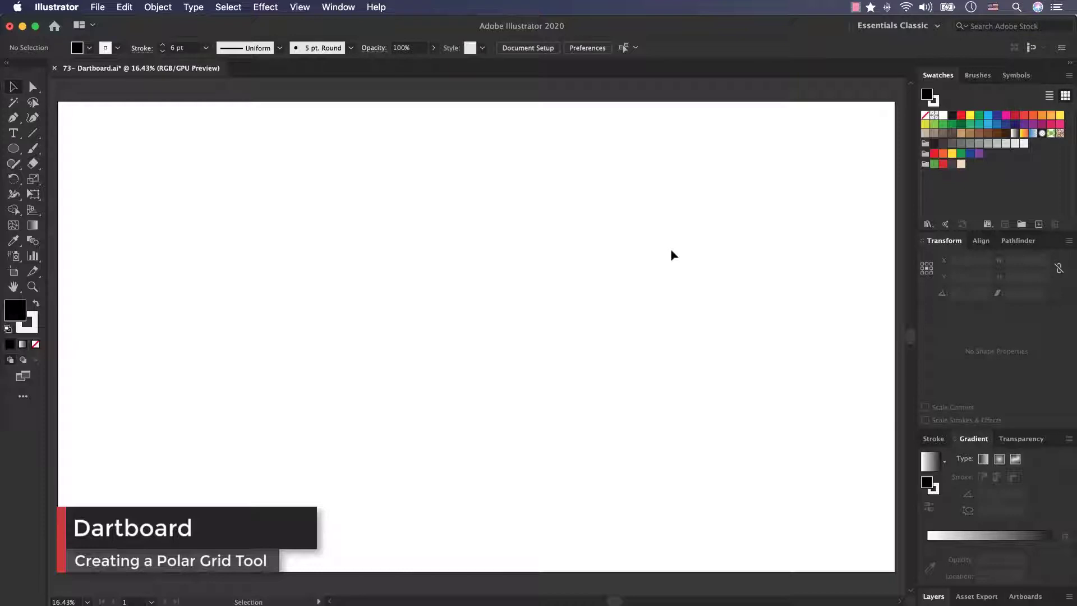
# - Draw a 100 px polar grid with 6 concentric and 20 radial dividers on the artboard
pyautogui.click(32, 133)
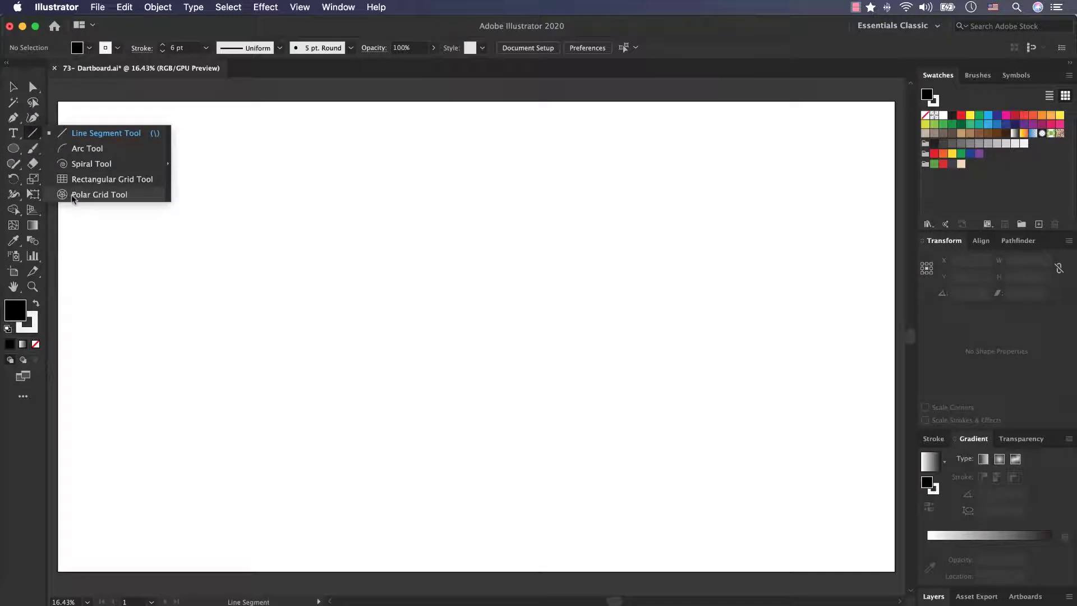
pyautogui.click(72, 194)
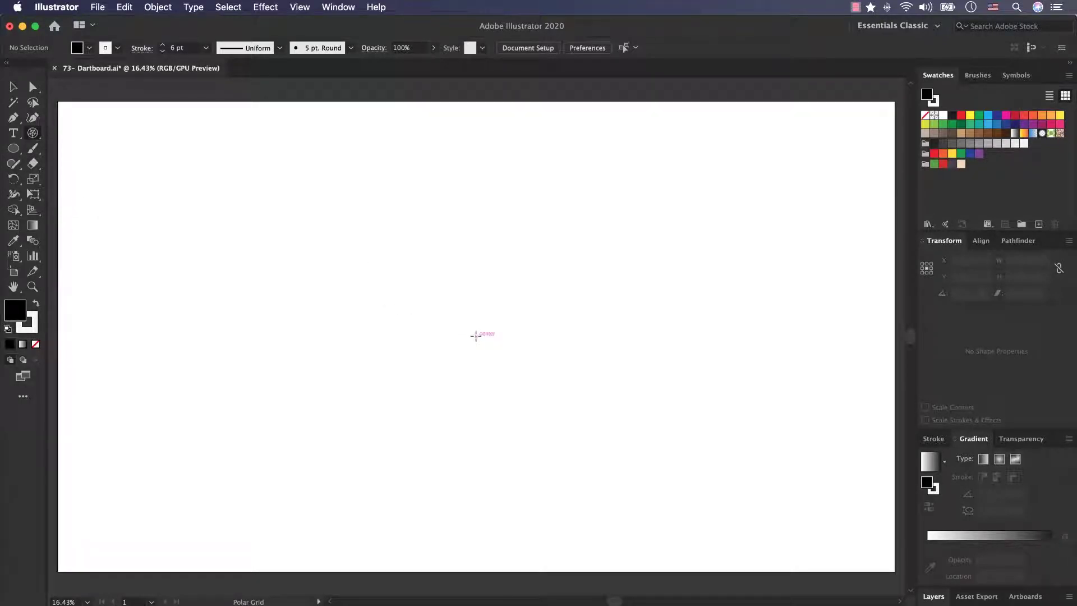
pyautogui.click(476, 335)
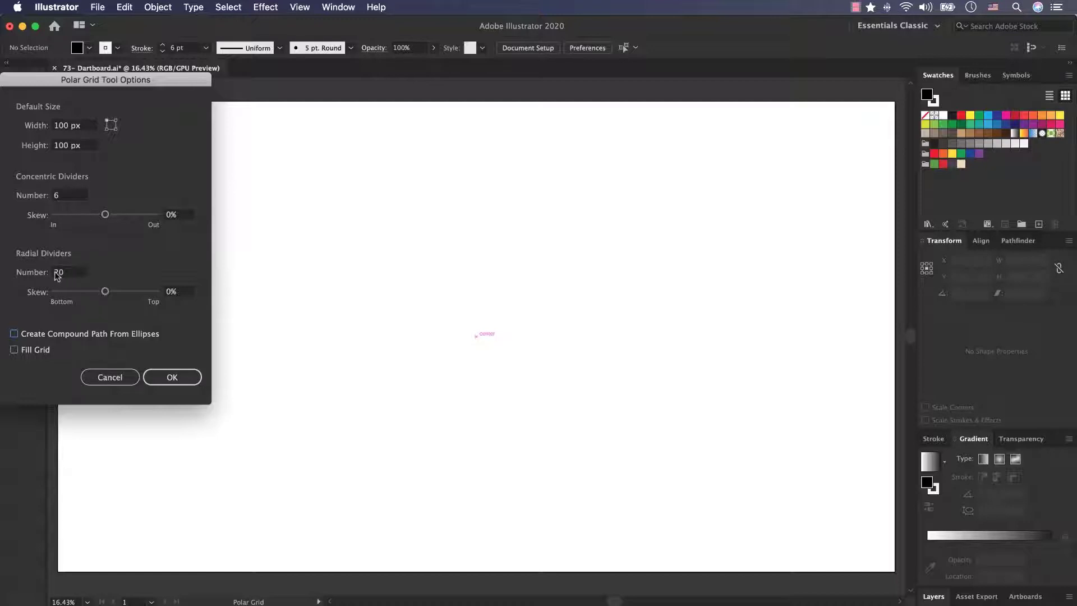
pyautogui.click(170, 382)
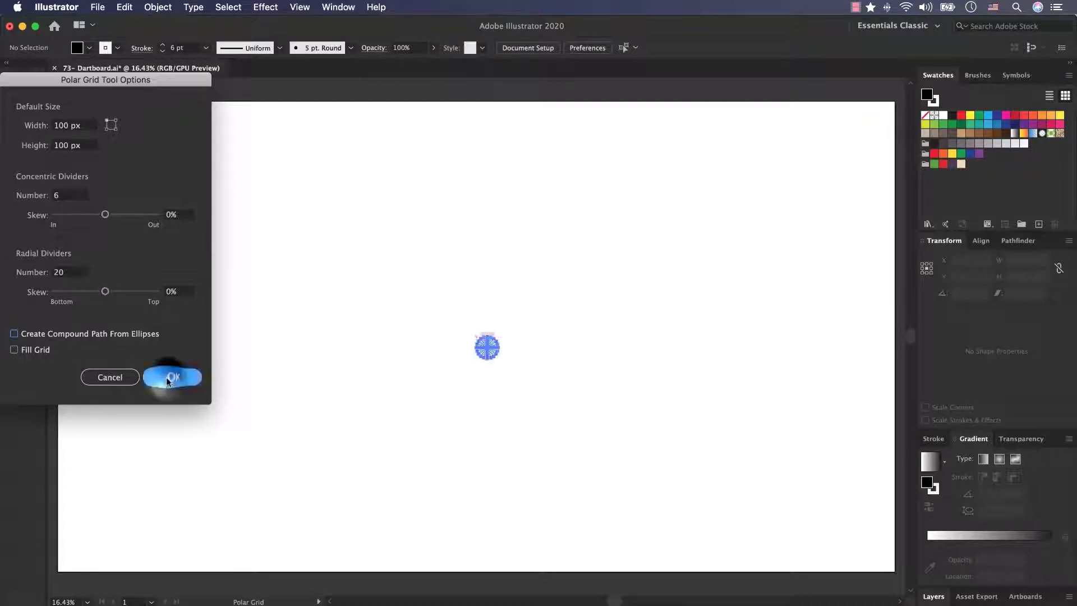
pyautogui.click(14, 87)
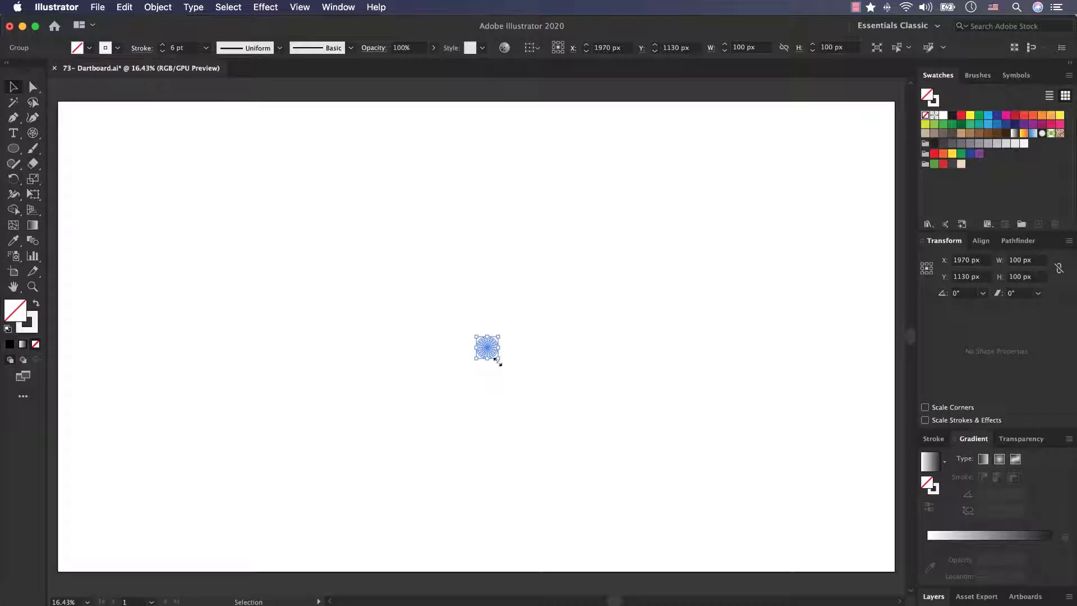
# - Scale the polar grid proportionally from its centre to about 1806 px square
pyautogui.hotkey('alt', 'shift')
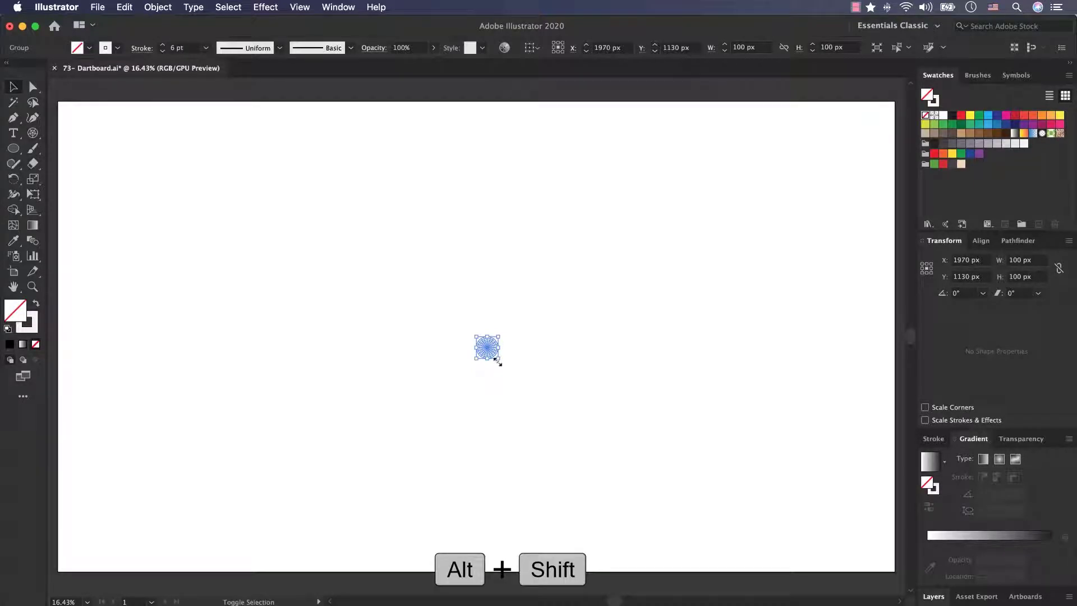
pyautogui.moveTo(497, 361); pyautogui.dragTo(776, 546)
pyautogui.moveTo(558, 373)
pyautogui.mouseDown()
pyautogui.moveTo(542, 372)
pyautogui.moveTo(555, 359)
pyautogui.mouseUp()
pyautogui.hotkey('ctrl', 'z')
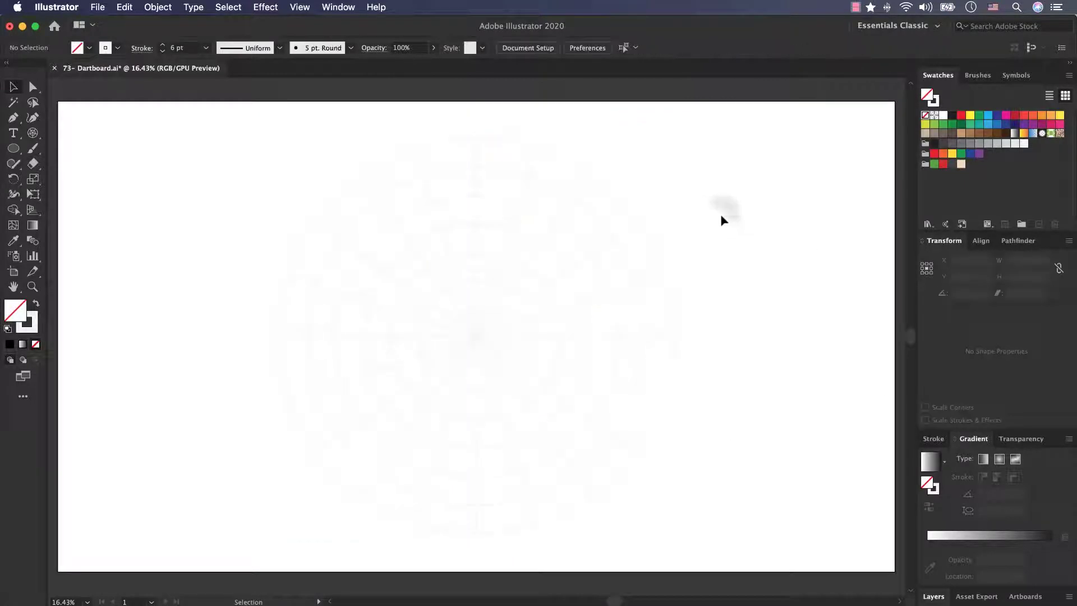
pyautogui.hotkey('ctrl', 'shift', 'z')
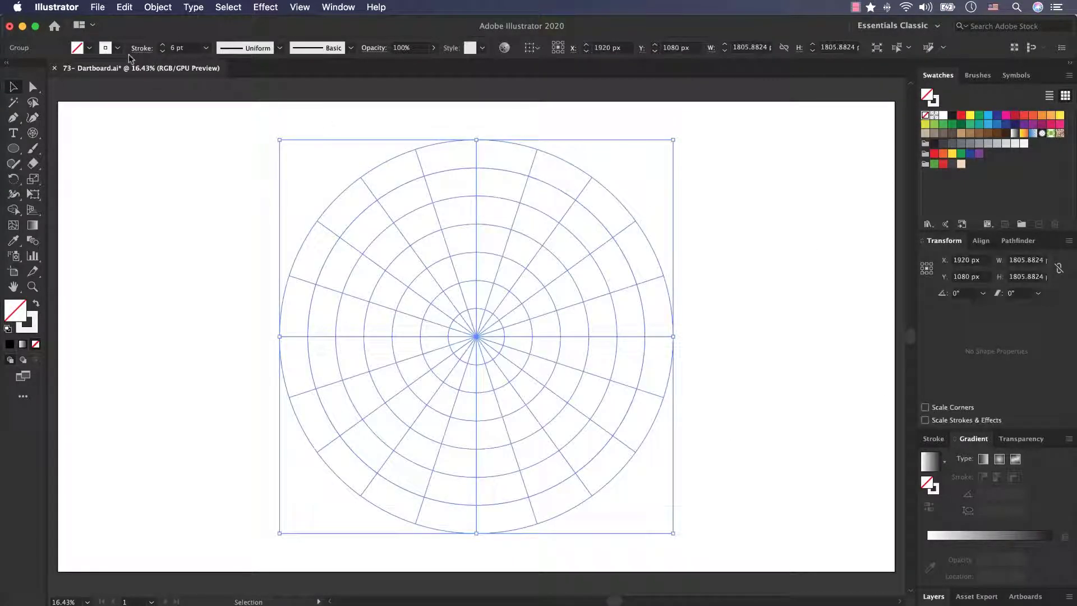
# - Give the polar grid lines a black stroke, then reselect the whole grid
pyautogui.click(104, 48)
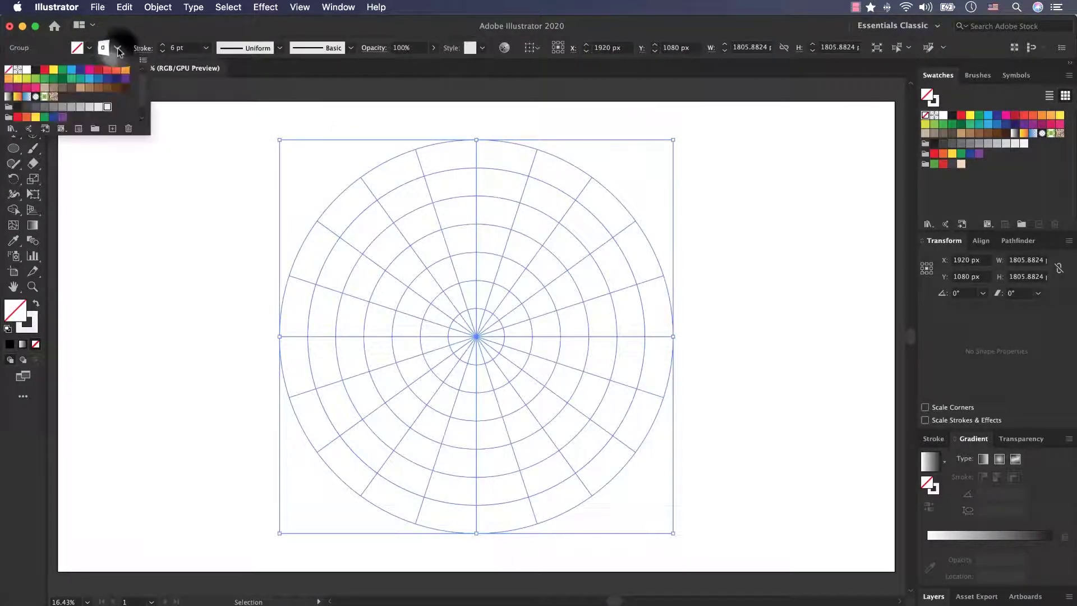
pyautogui.click(35, 69)
pyautogui.click(185, 291)
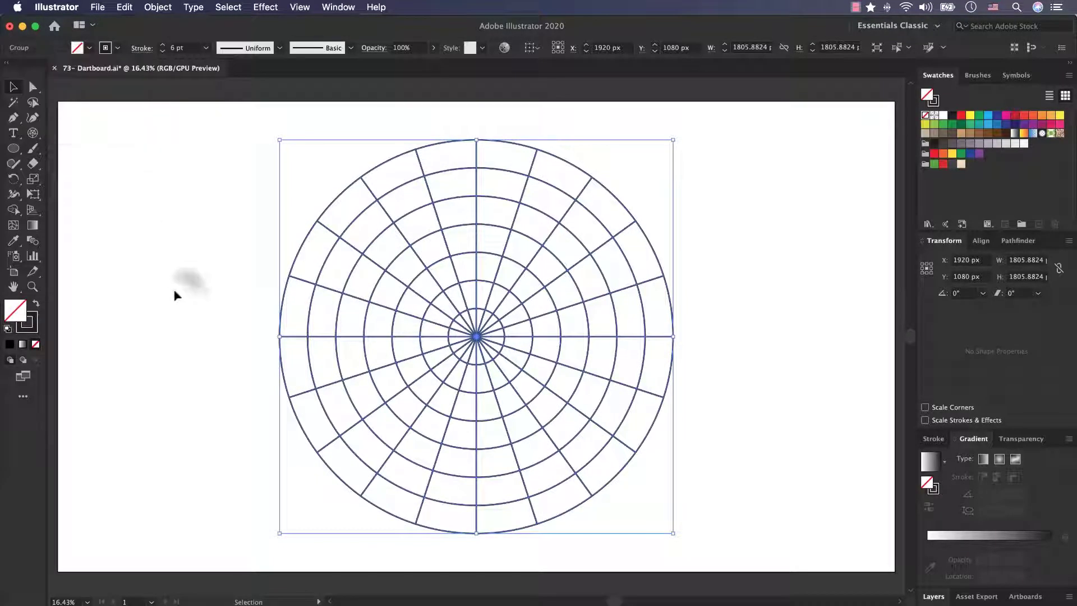
pyautogui.click(185, 281)
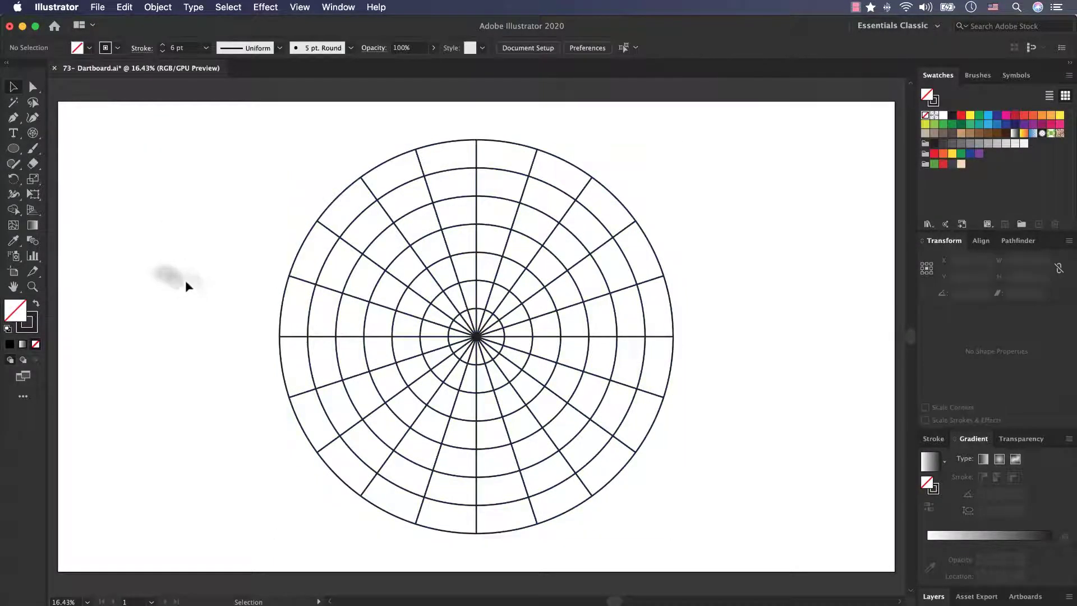
pyautogui.click(355, 224)
# - Ungroup the polar grid and check that the concentric circles move separately
pyautogui.rightClick(356, 220)
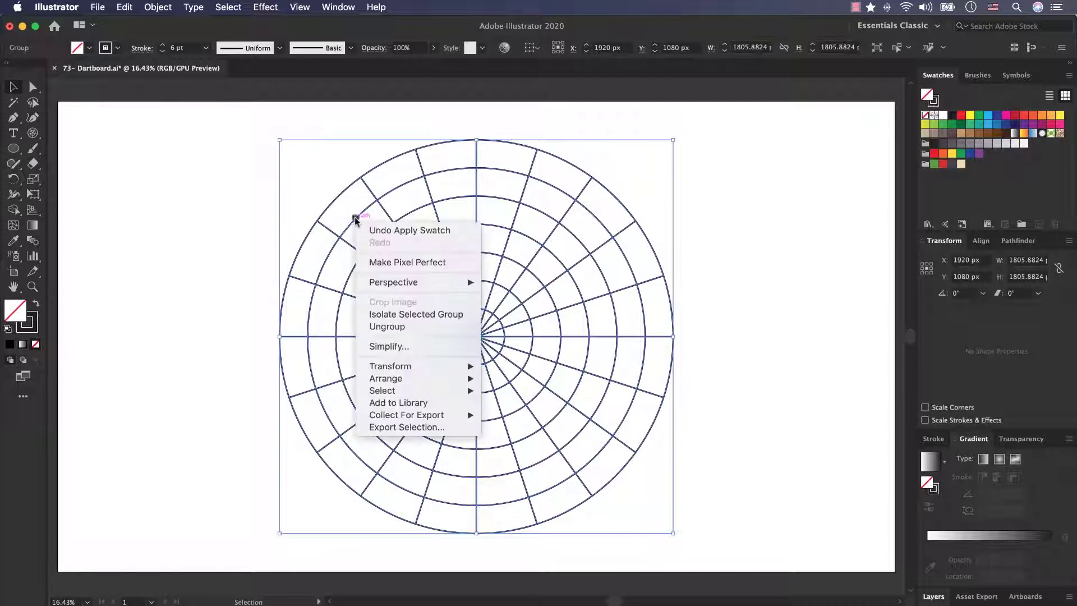
pyautogui.click(410, 331)
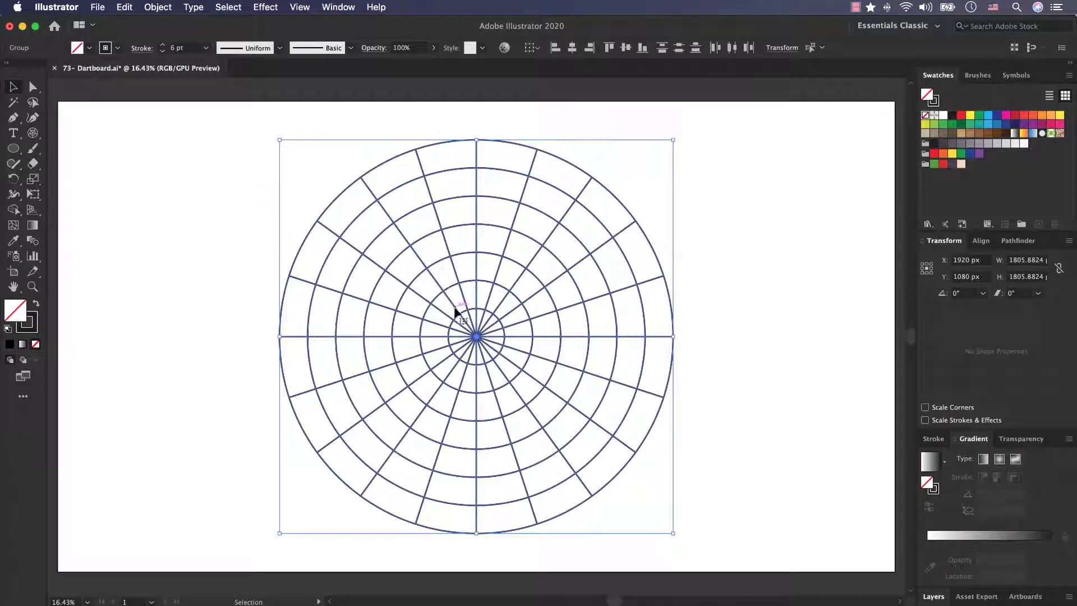
pyautogui.click(358, 220)
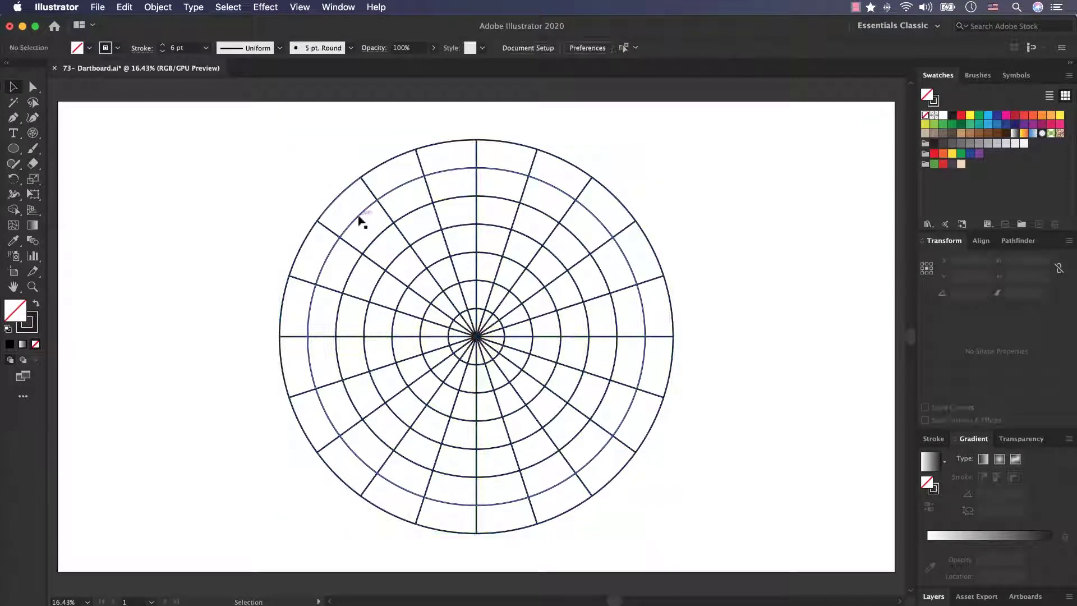
pyautogui.click(358, 215)
pyautogui.moveTo(358, 219); pyautogui.dragTo(102, 255)
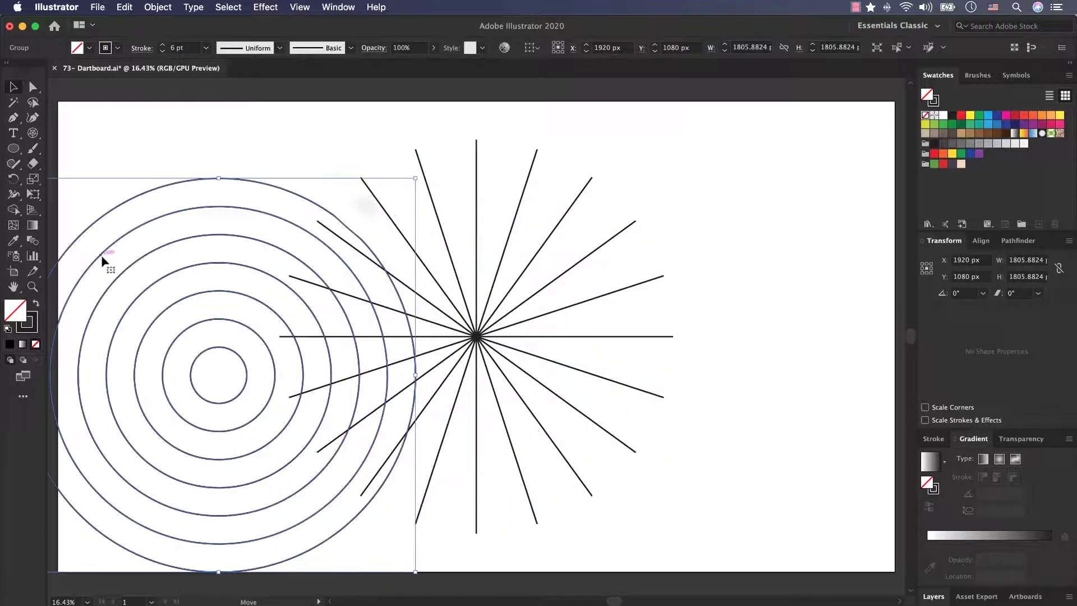
pyautogui.press('super+z')
# - Ungroup the concentric circles into separate rings and select the second-largest circle
pyautogui.click(367, 212)
pyautogui.click(368, 211)
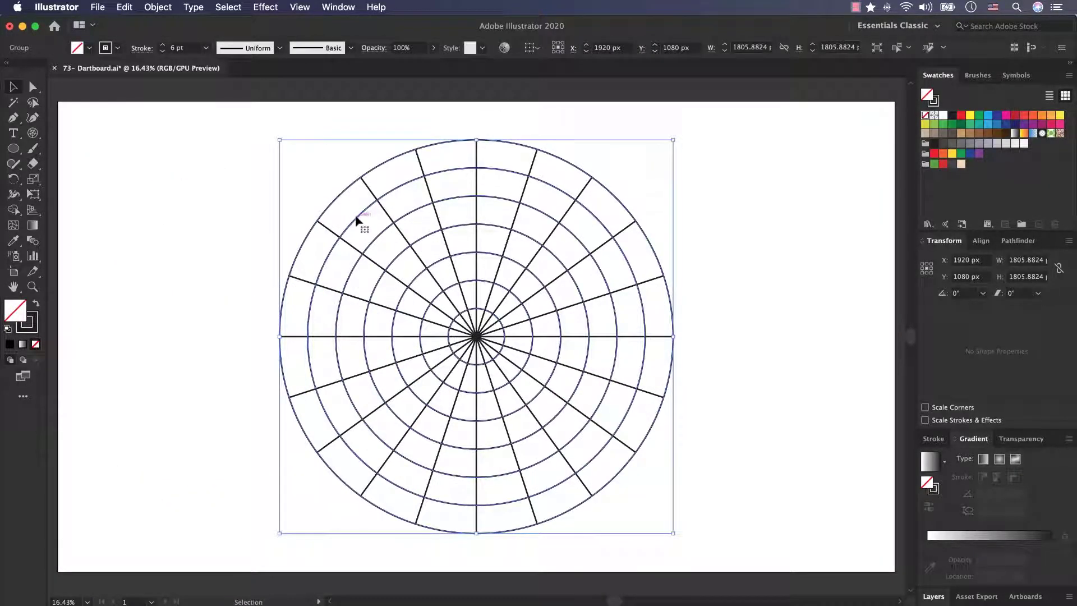
pyautogui.rightClick(356, 221)
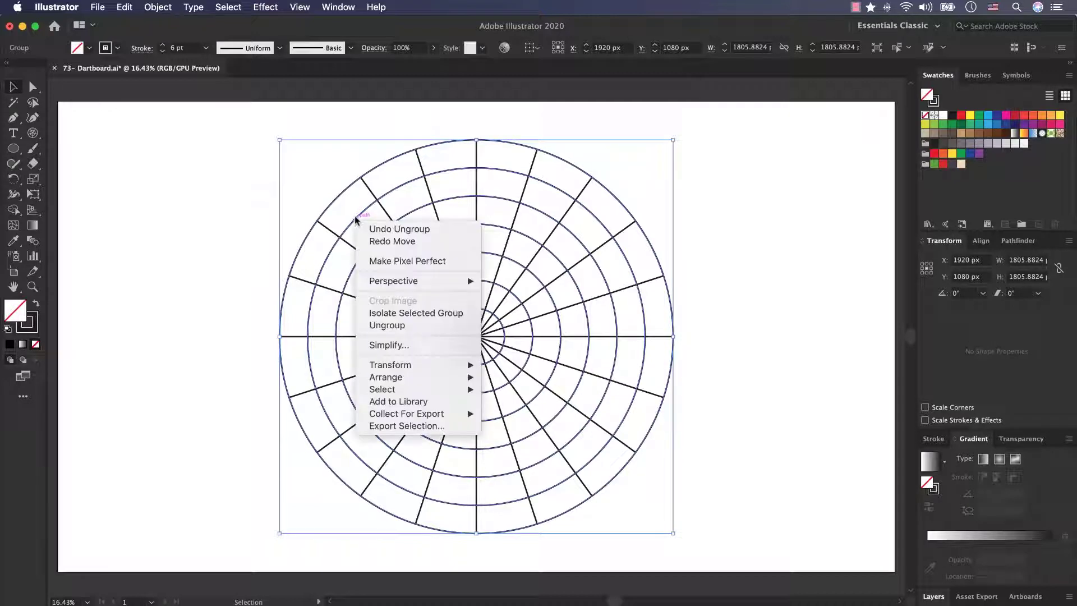
pyautogui.click(395, 323)
pyautogui.click(159, 356)
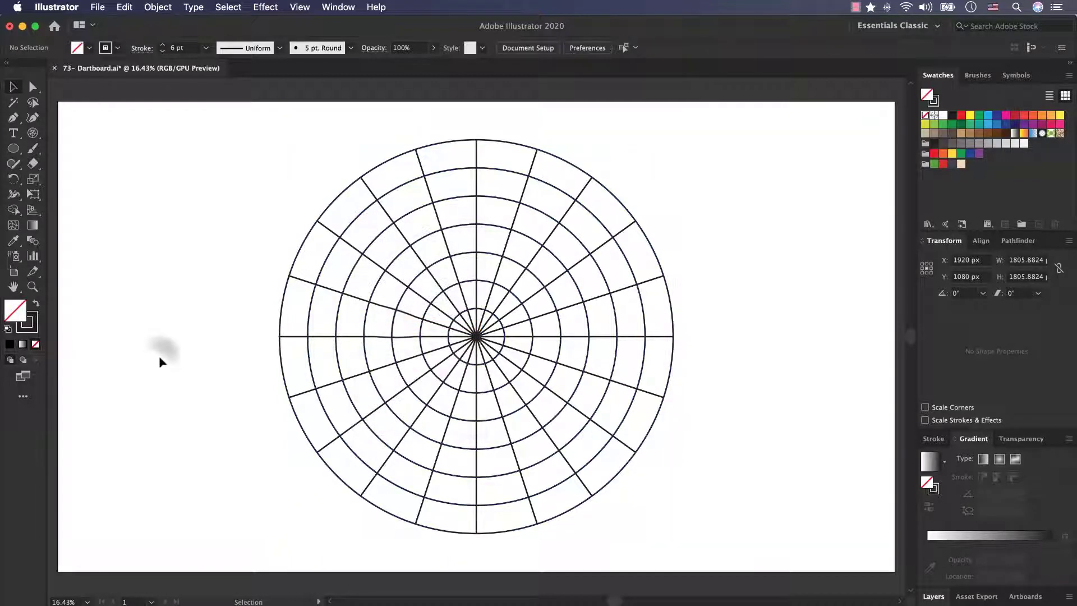
pyautogui.click(330, 260)
# - Enlarge the second-largest and outer circles to form the dartboard's outer rim
pyautogui.moveTo(645, 504); pyautogui.dragTo(727, 567)
pyautogui.click(737, 358)
pyautogui.moveTo(767, 101); pyautogui.dragTo(273, 537)
pyautogui.click(760, 419)
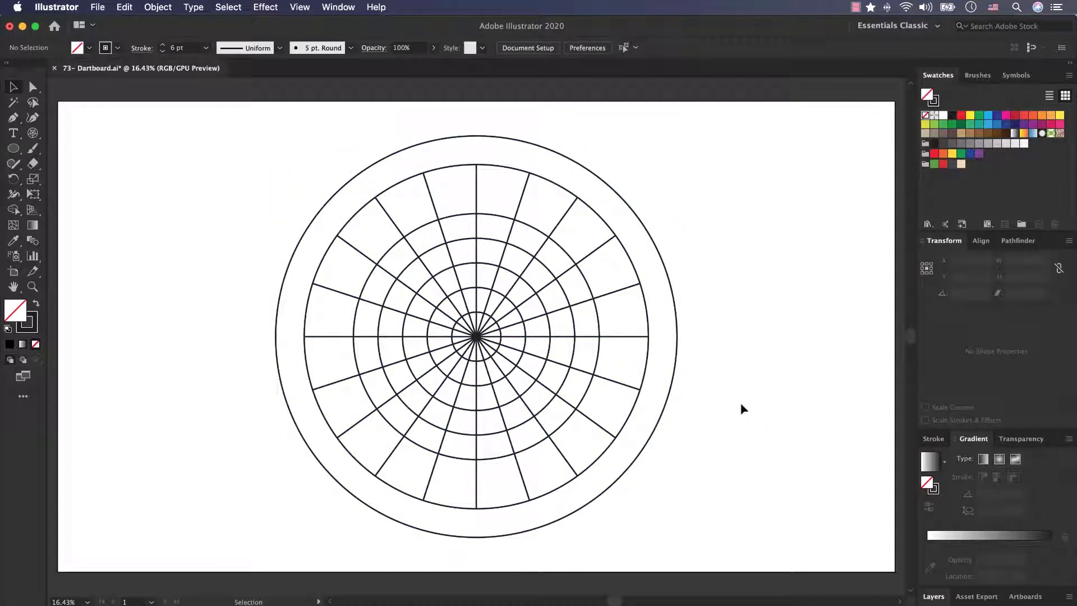
pyautogui.click(675, 302)
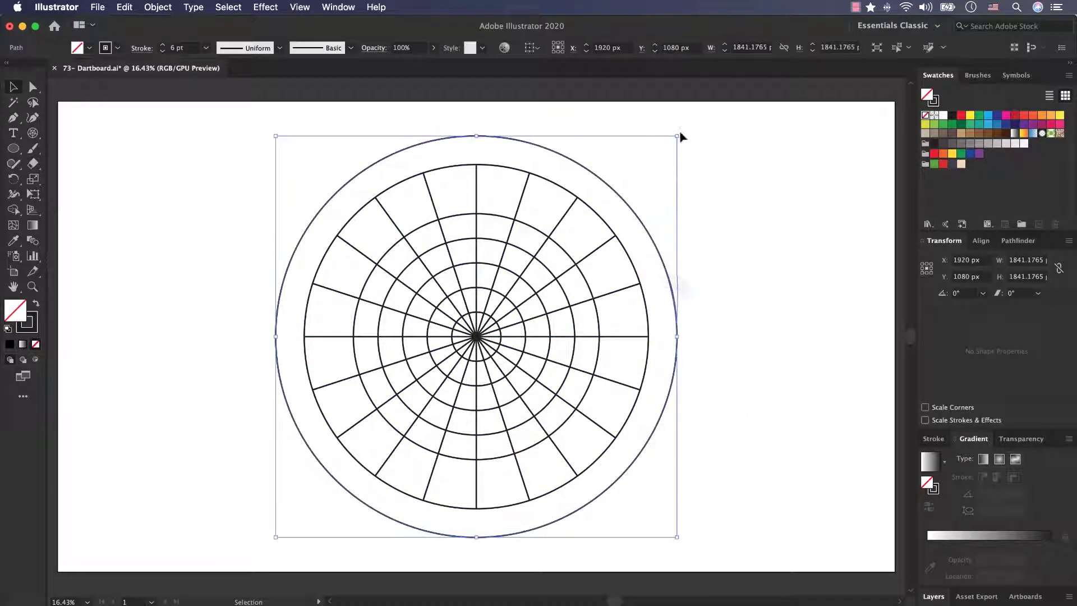
pyautogui.moveTo(679, 134); pyautogui.dragTo(687, 128)
pyautogui.click(737, 195)
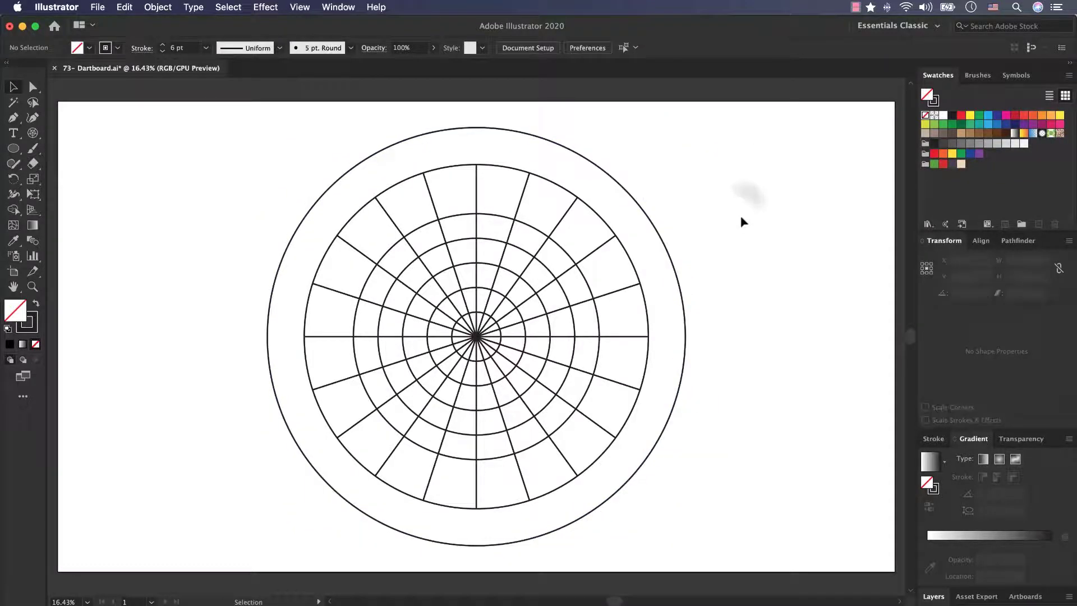
# - Resize inner circles into the double ring (about 1435 px) and treble ring (about 789 px)
pyautogui.click(556, 241)
pyautogui.moveTo(599, 213); pyautogui.dragTo(633, 182)
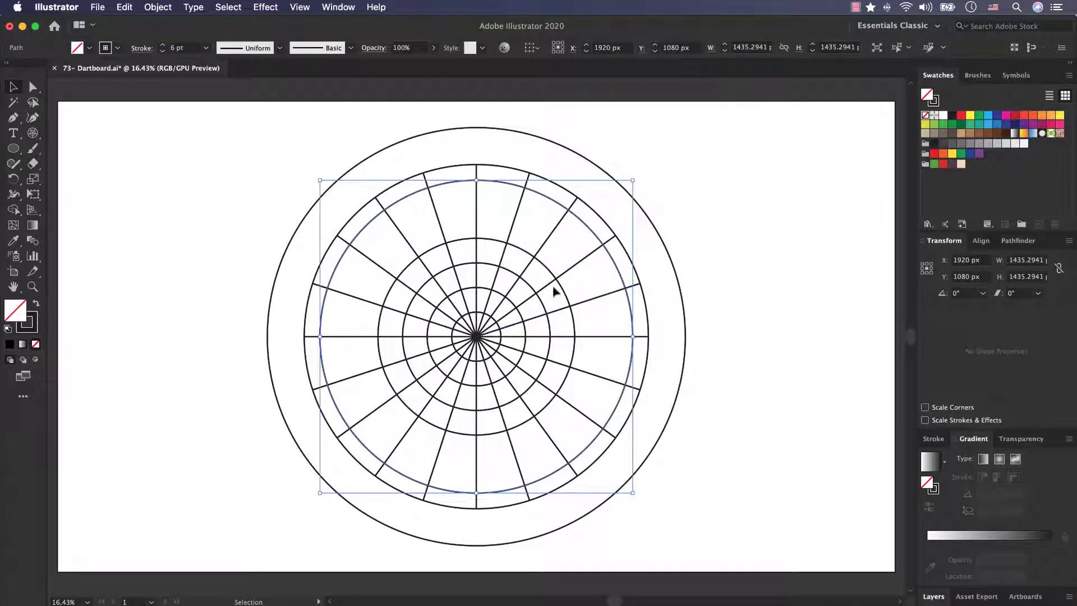
pyautogui.click(533, 286)
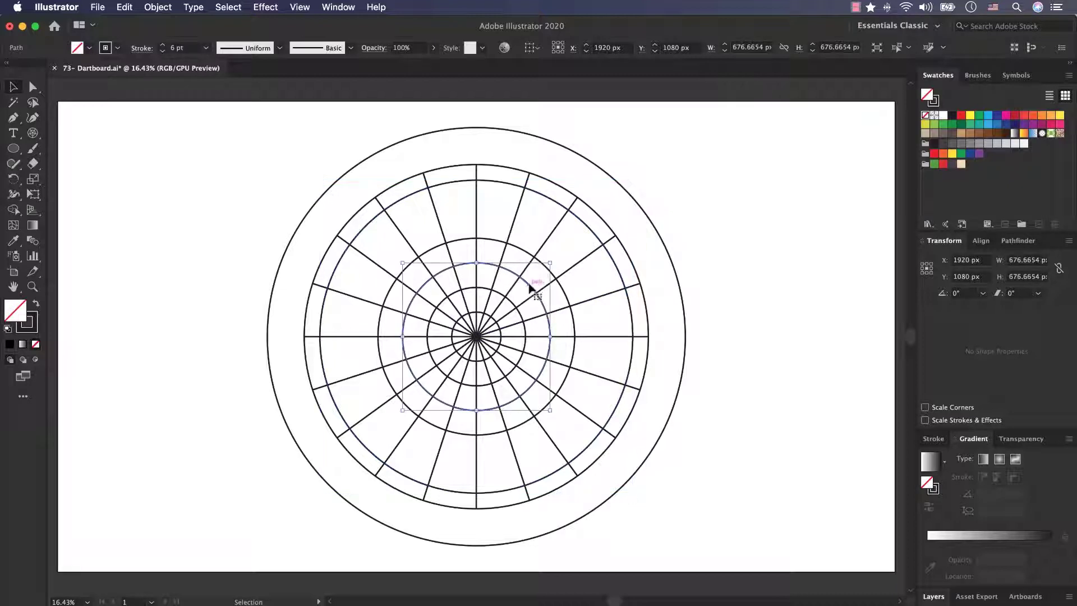
pyautogui.moveTo(550, 263); pyautogui.dragTo(570, 249)
pyautogui.click(720, 298)
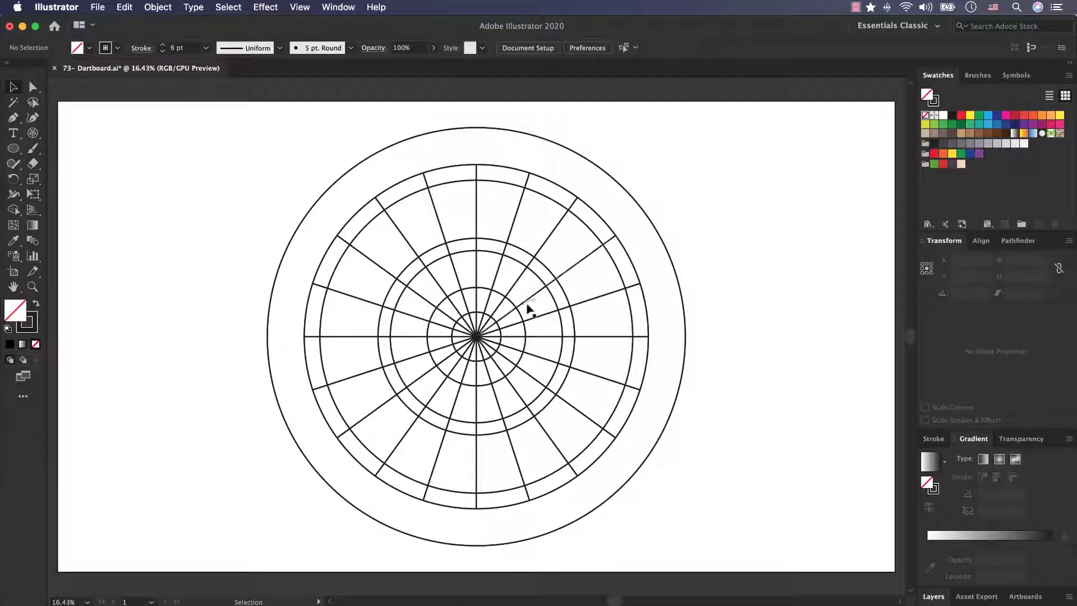
# - Shrink the centre circle into the bullseye, fill it white and bring it to front
pyautogui.click(500, 296)
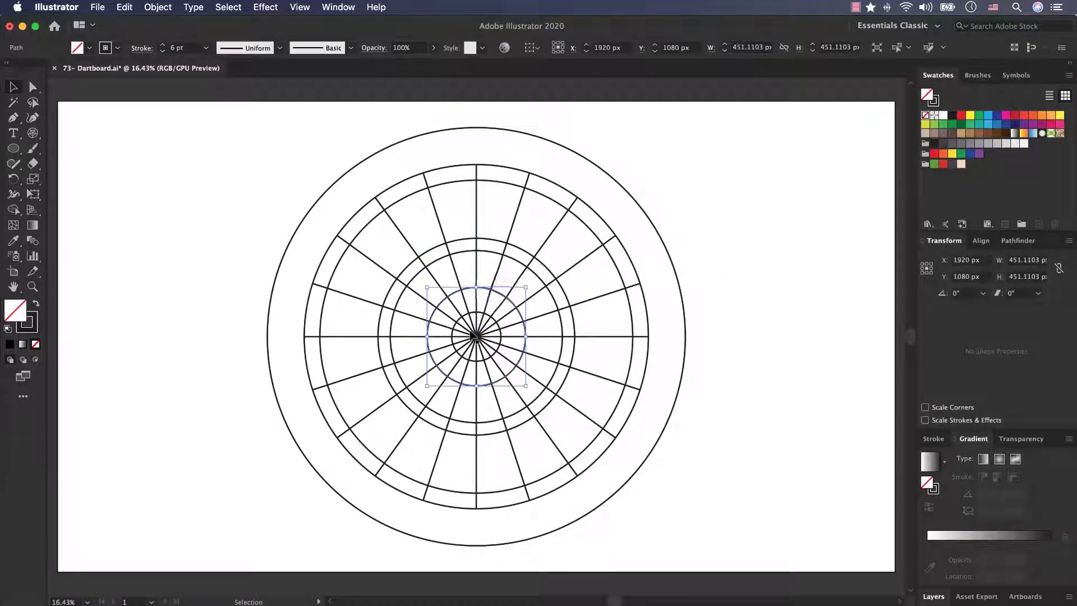
pyautogui.scroll(5, 485, 318)
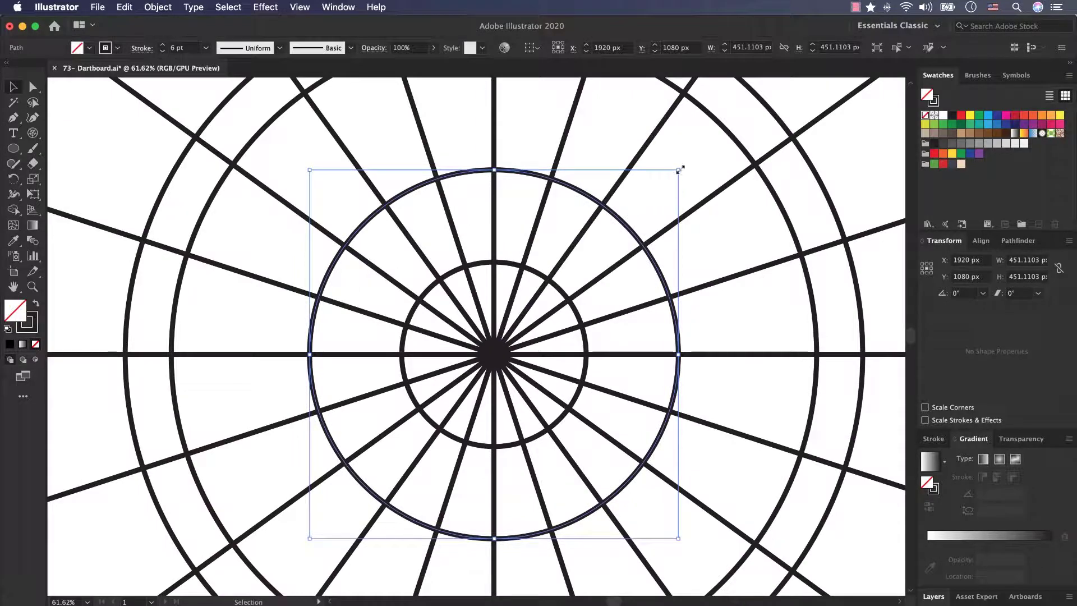
pyautogui.moveTo(679, 169); pyautogui.dragTo(552, 315)
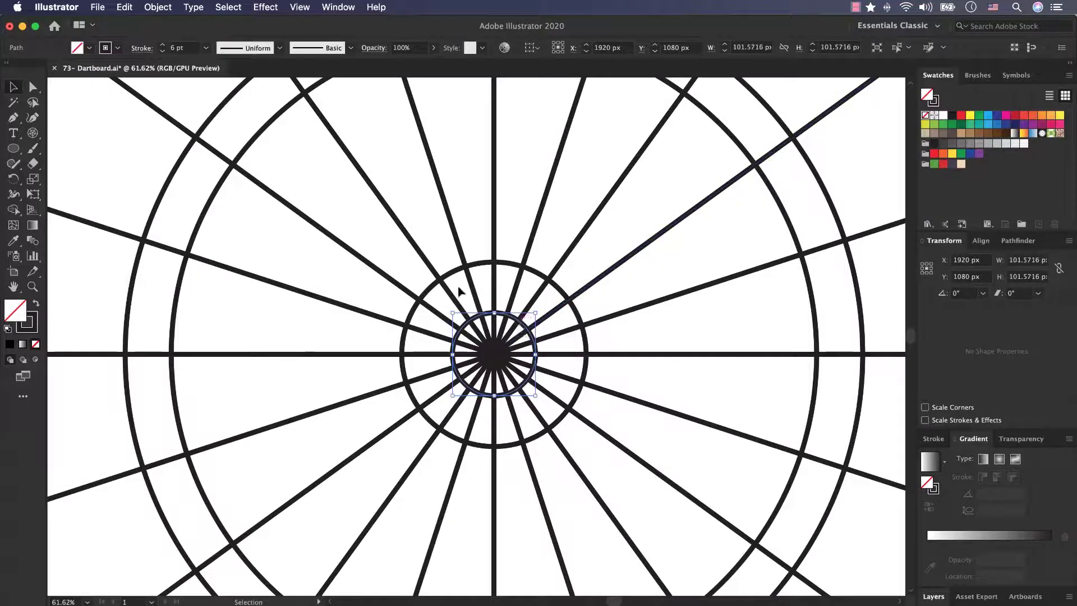
pyautogui.click(89, 48)
pyautogui.click(27, 70)
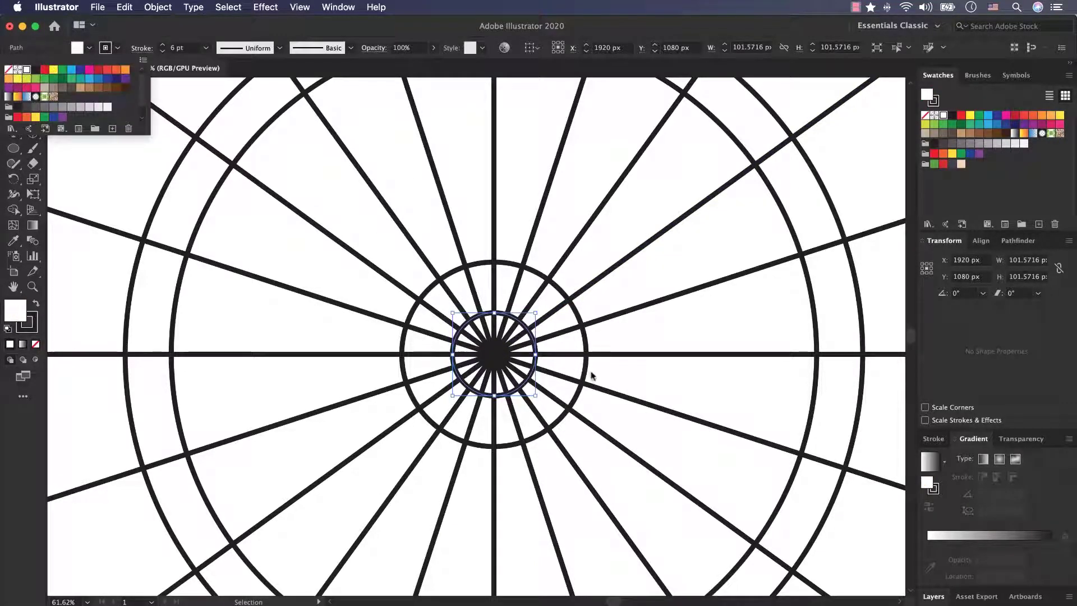
pyautogui.click(527, 331)
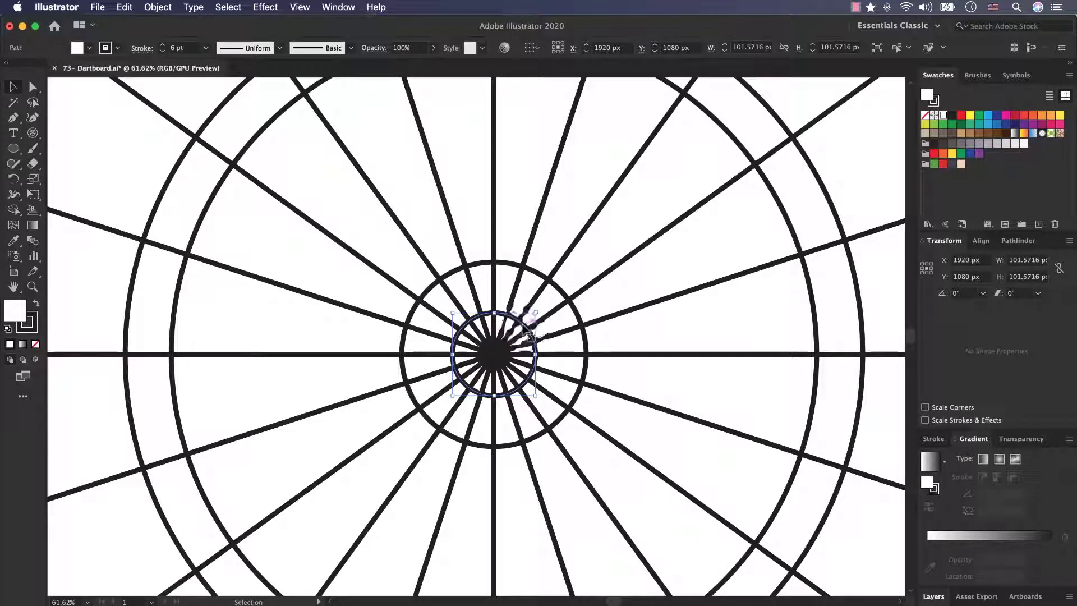
pyautogui.rightClick(524, 328)
pyautogui.moveTo(601, 533)
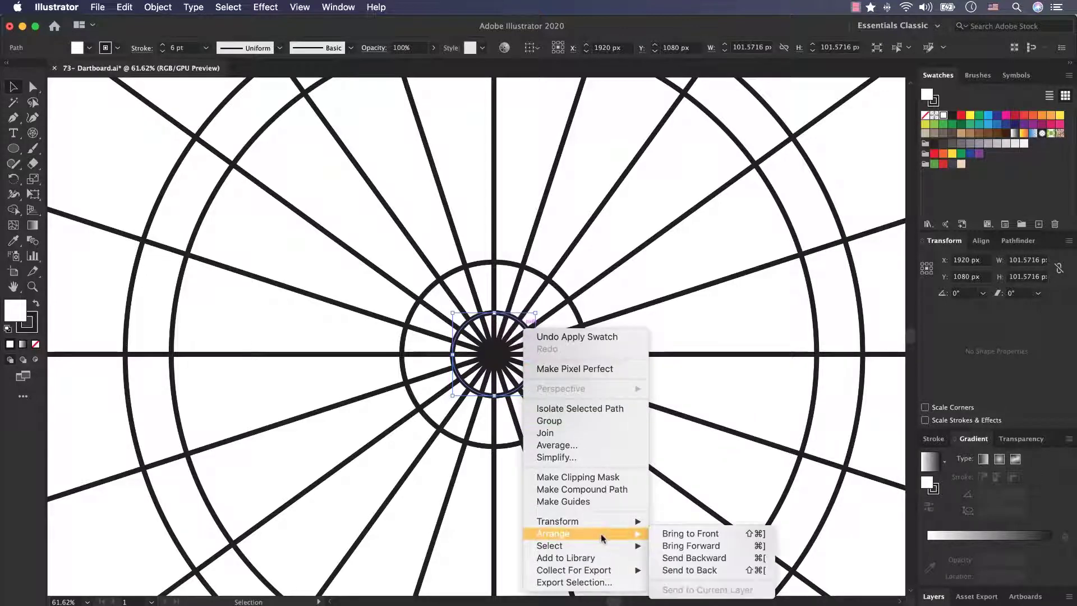
pyautogui.click(688, 533)
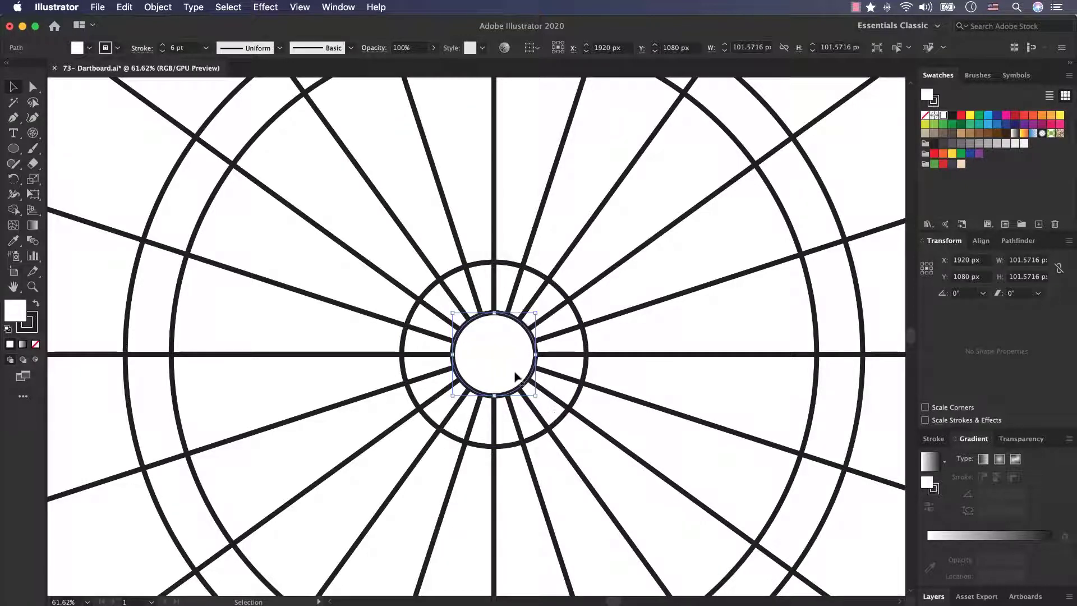
# - Paste a copy of the white circle, enlarge it to bull-ring size and send it backward
pyautogui.hotkey('ctrl', 'c')
pyautogui.hotkey('ctrl', 'v')
pyautogui.moveTo(499, 370); pyautogui.dragTo(596, 449)
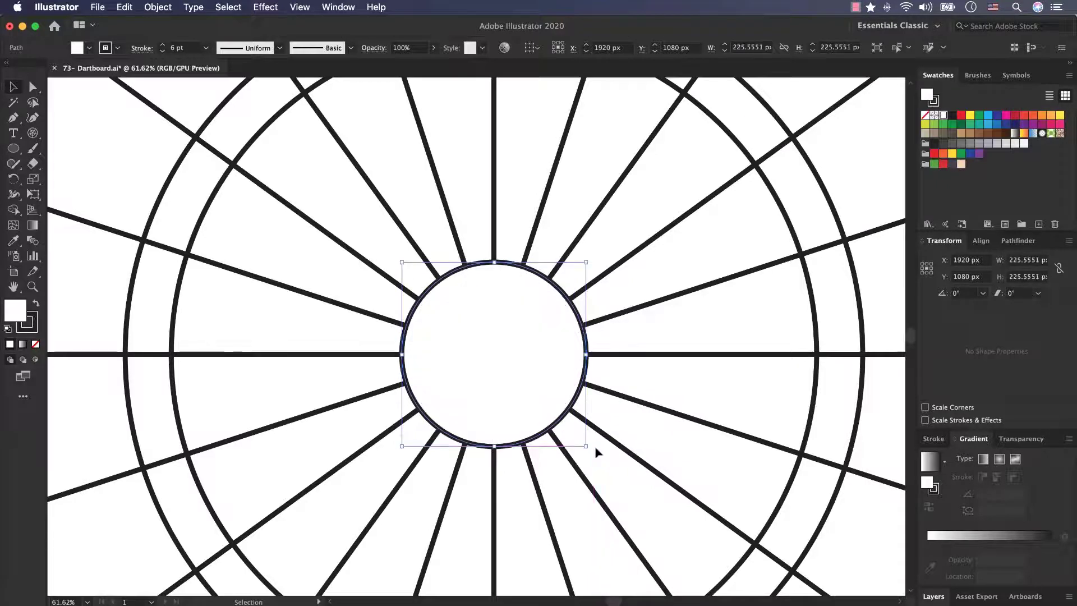
pyautogui.rightClick(547, 374)
pyautogui.moveTo(608, 581)
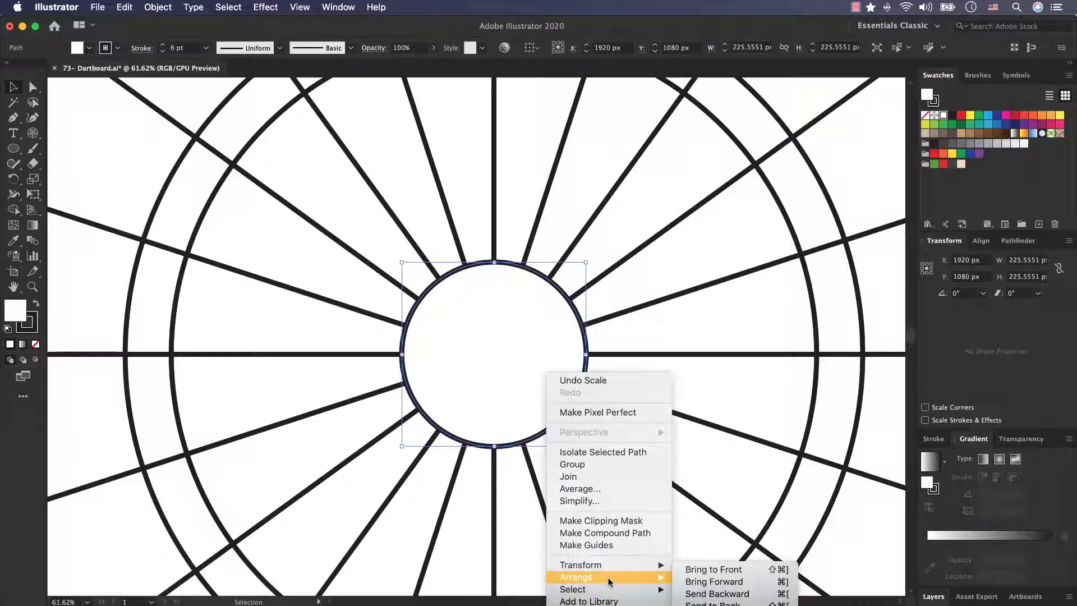
pyautogui.click(716, 596)
pyautogui.click(622, 415)
pyautogui.scroll(-6, 622, 415)
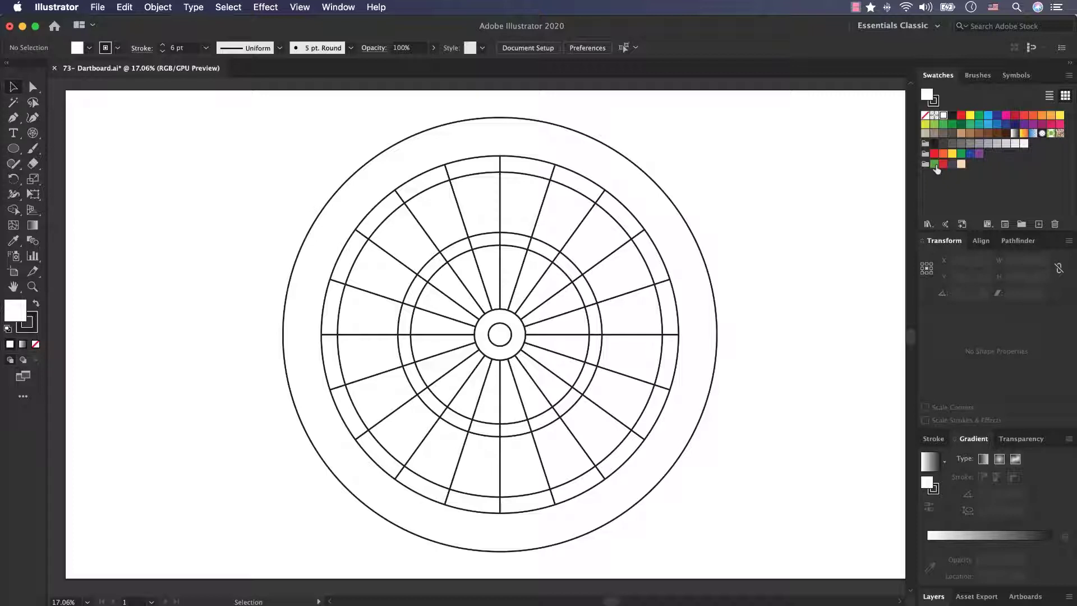
# - Marquee-select the whole dartboard and convert it into a Live Paint group
pyautogui.click(14, 209)
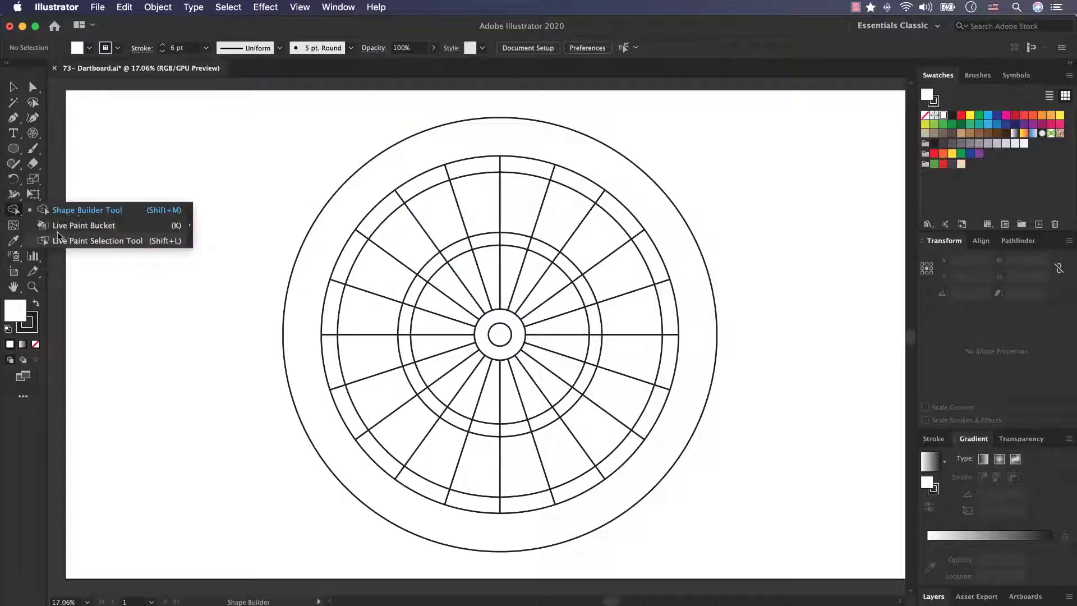
pyautogui.click(103, 227)
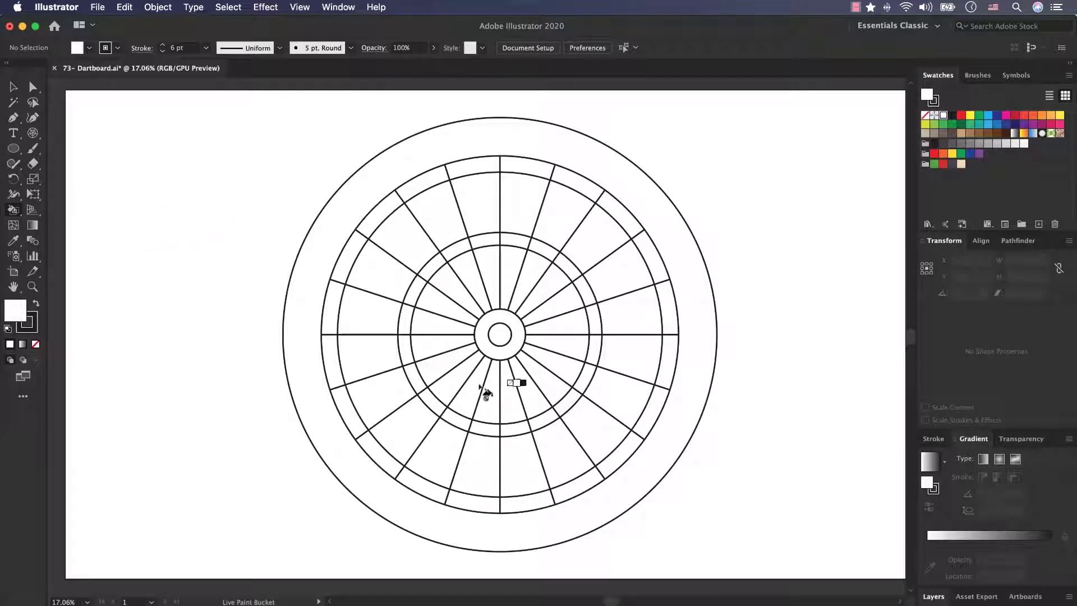
pyautogui.click(13, 87)
pyautogui.moveTo(207, 101); pyautogui.dragTo(783, 575)
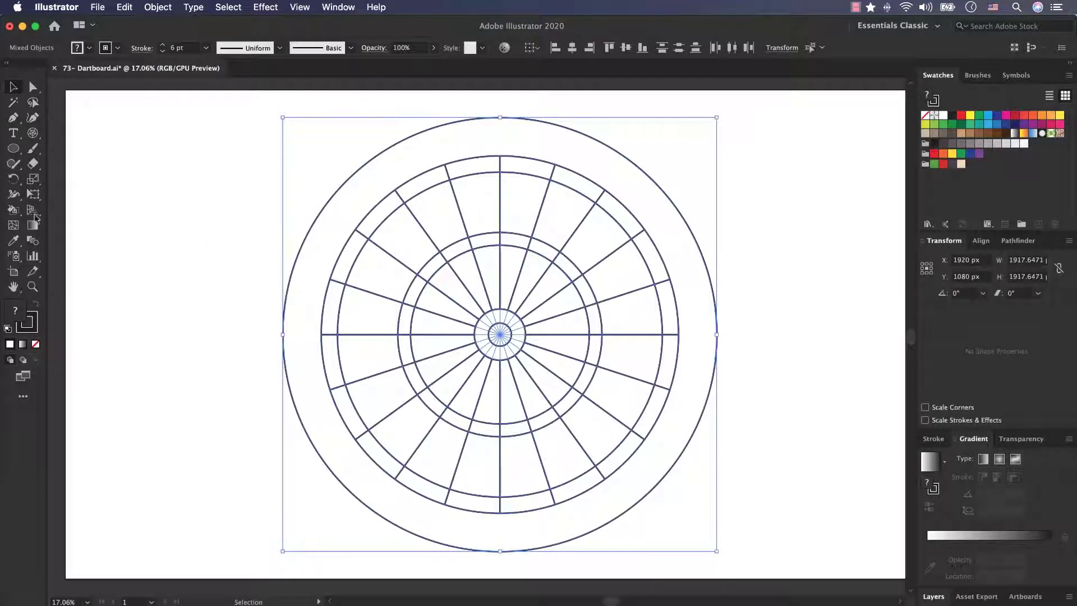
pyautogui.click(13, 210)
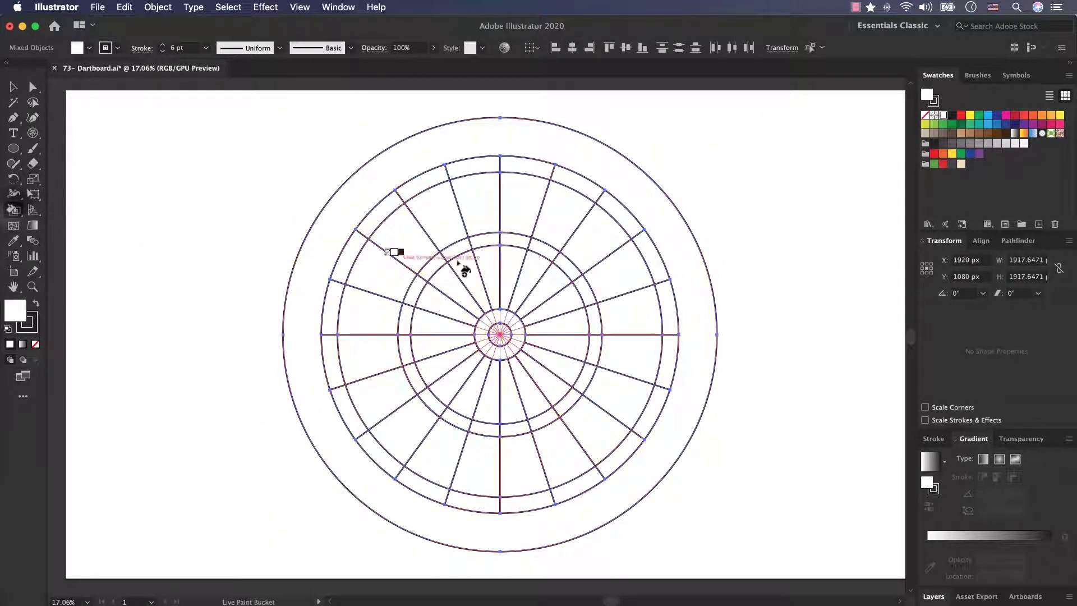
pyautogui.click(464, 221)
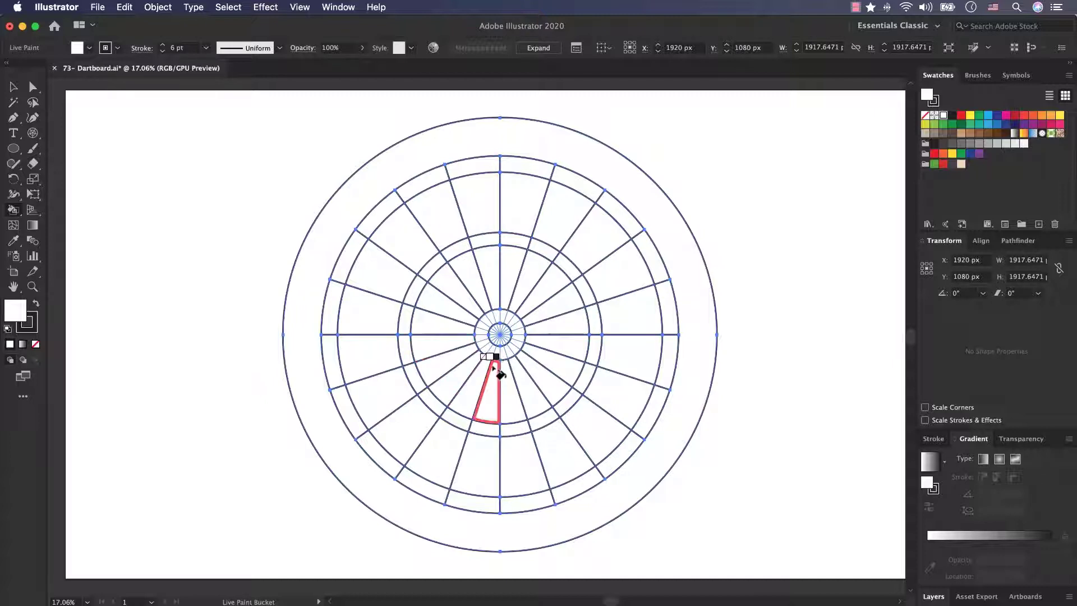
pyautogui.click(13, 87)
pyautogui.click(173, 131)
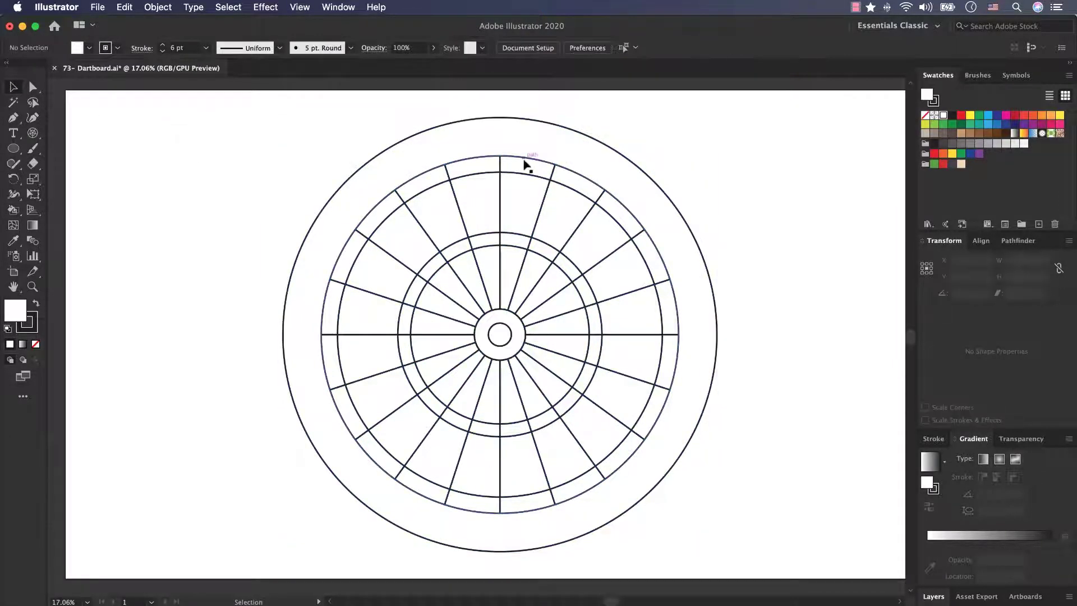
# - Select all and rotate the dartboard 45° so no spoke runs horizontally, then reselect it
pyautogui.press('super+a')
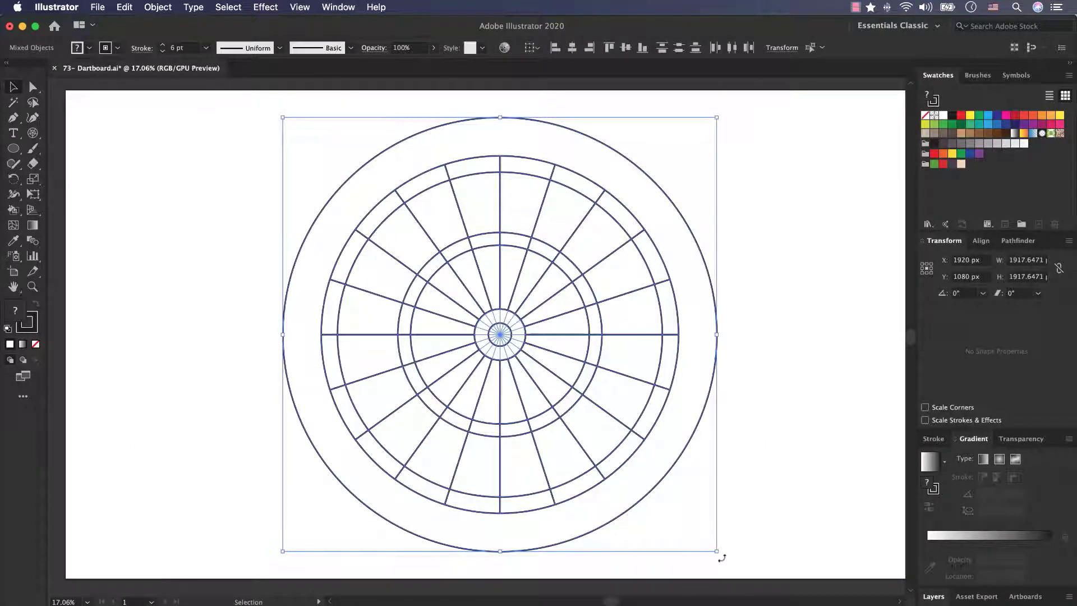
pyautogui.moveTo(722, 557); pyautogui.dragTo(727, 556)
pyautogui.moveTo(793, 502); pyautogui.dragTo(816, 383)
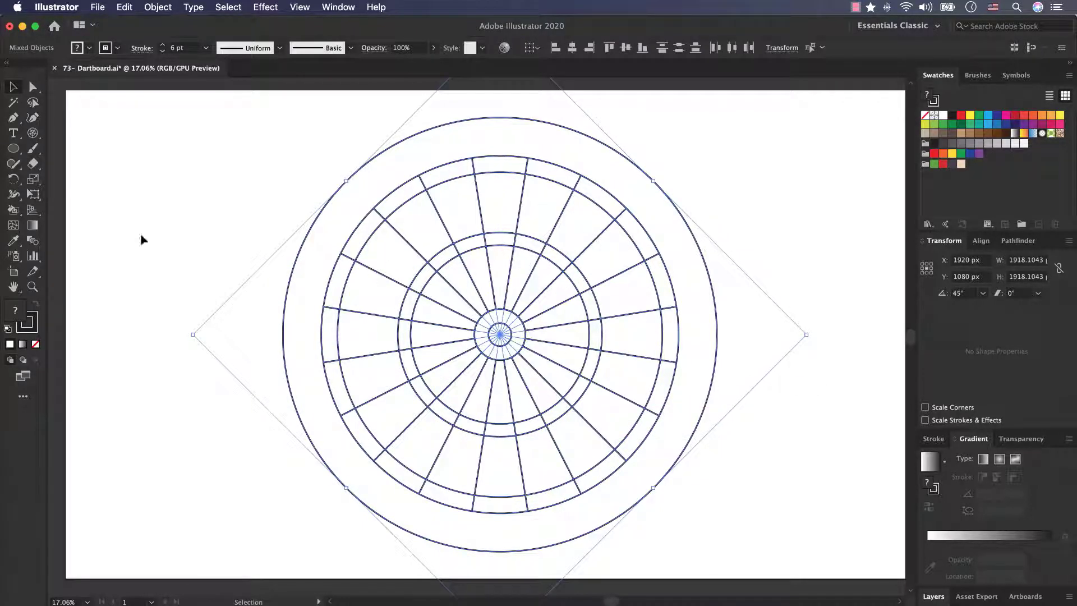
pyautogui.click(84, 166)
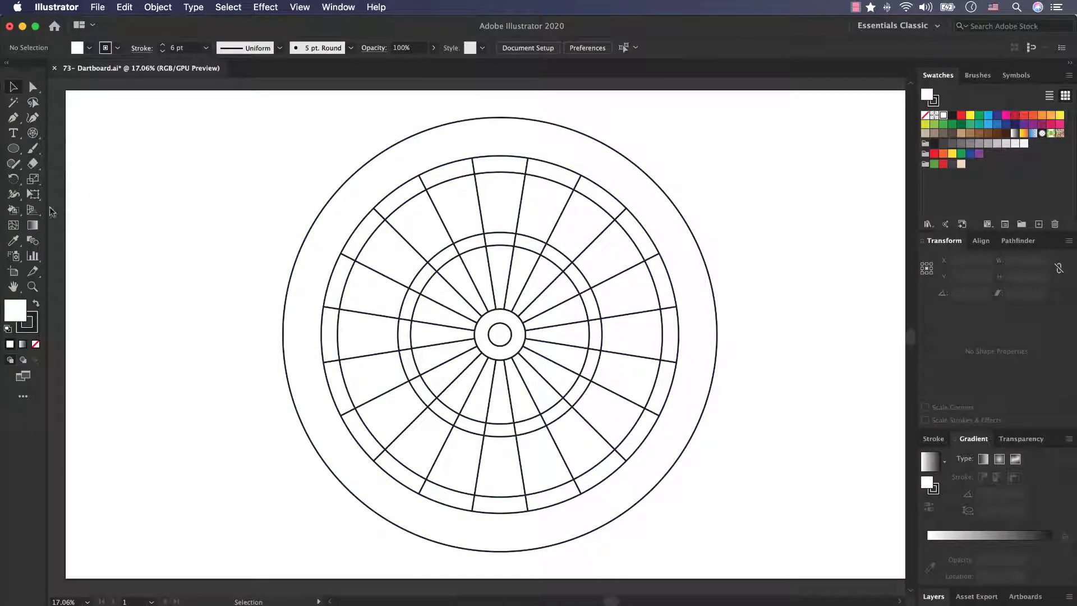
pyautogui.moveTo(168, 140); pyautogui.dragTo(780, 533)
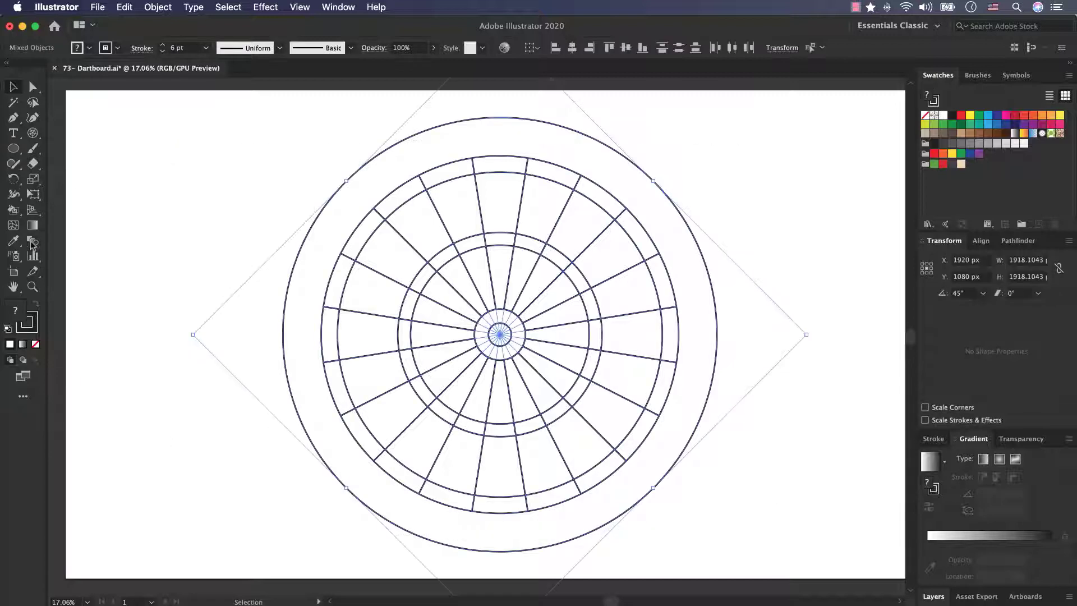
pyautogui.click(13, 211)
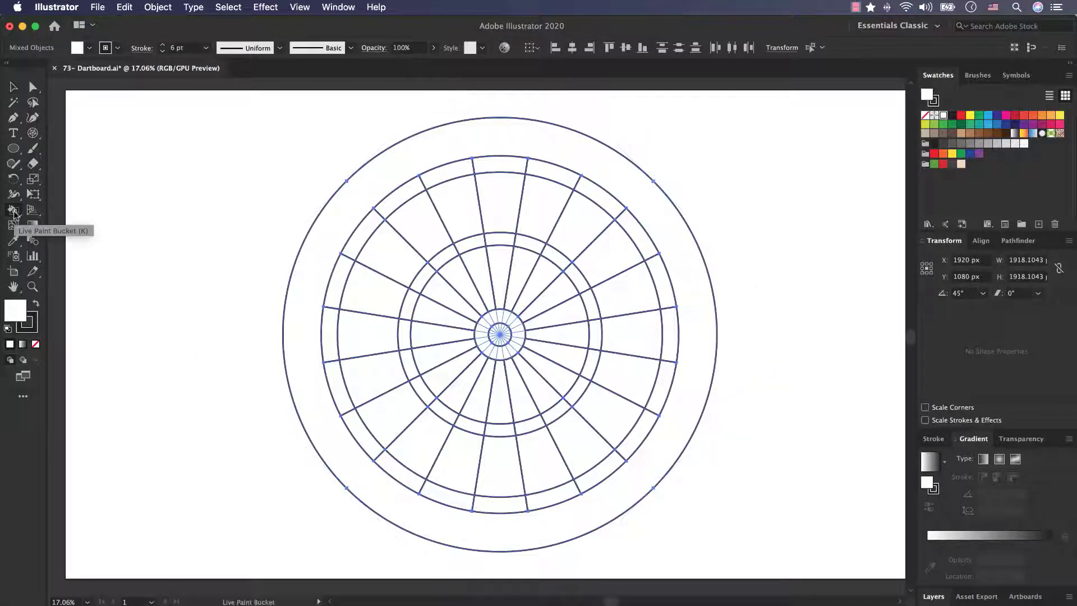
# - Make the rotated board a Live Paint group and set the fill colour to red d92c2c
pyautogui.click(443, 219)
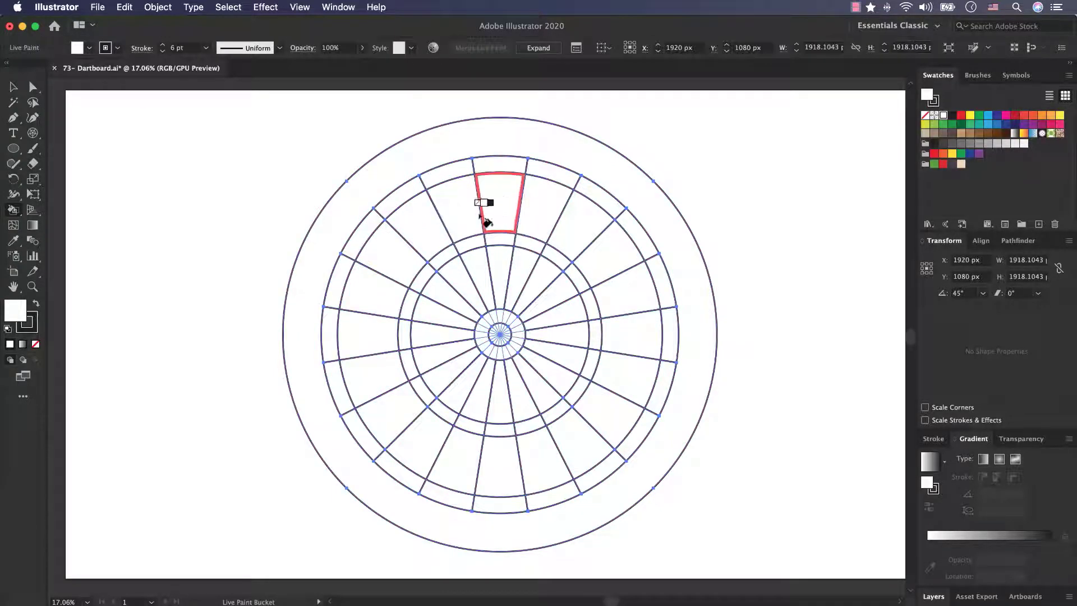
pyautogui.click(943, 164)
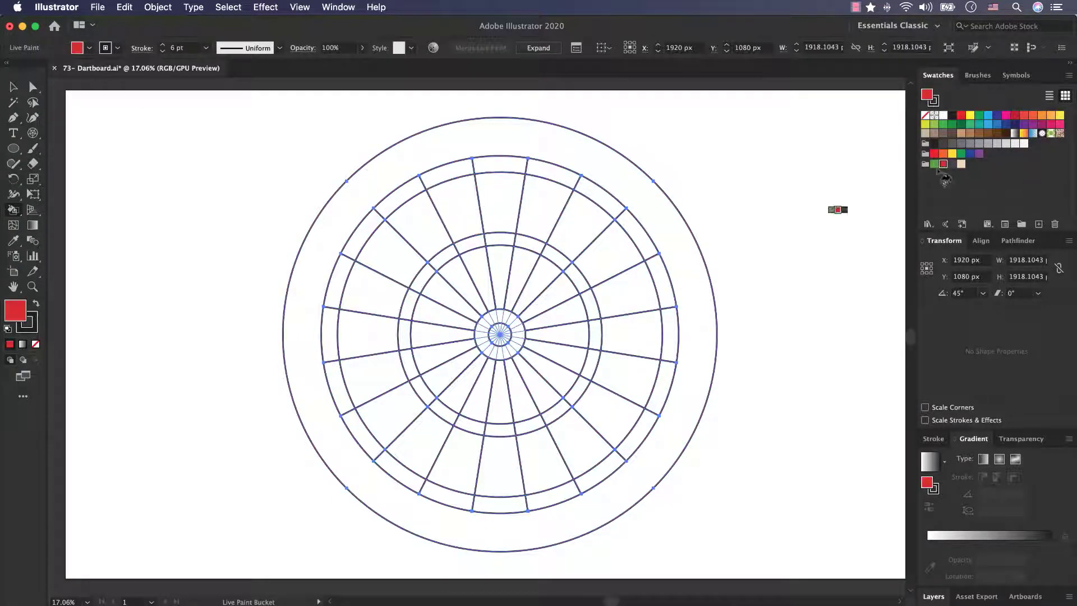
pyautogui.doubleClick(17, 309)
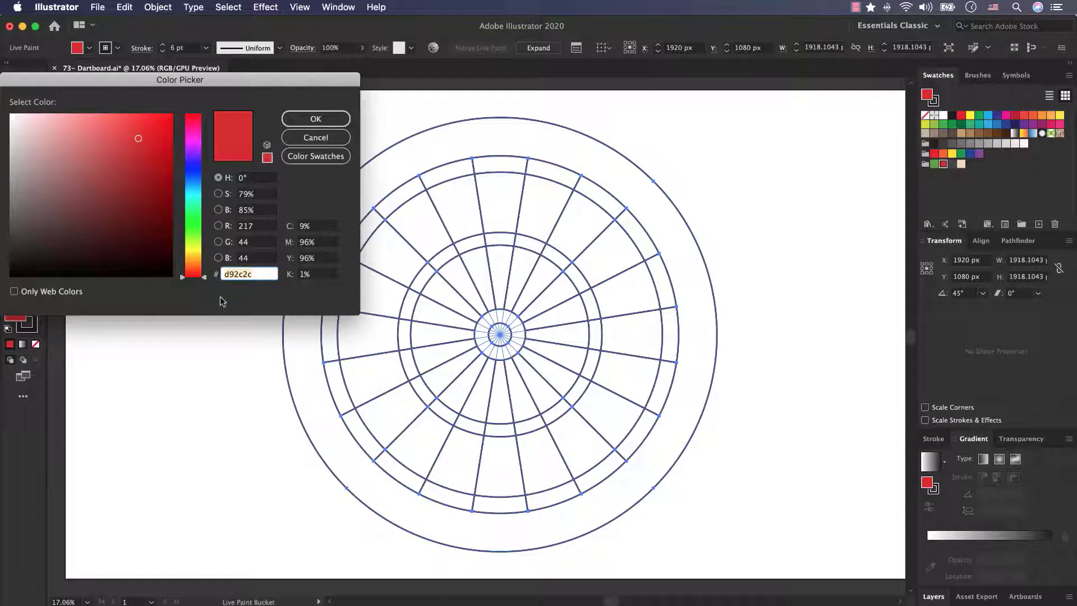
pyautogui.click(315, 119)
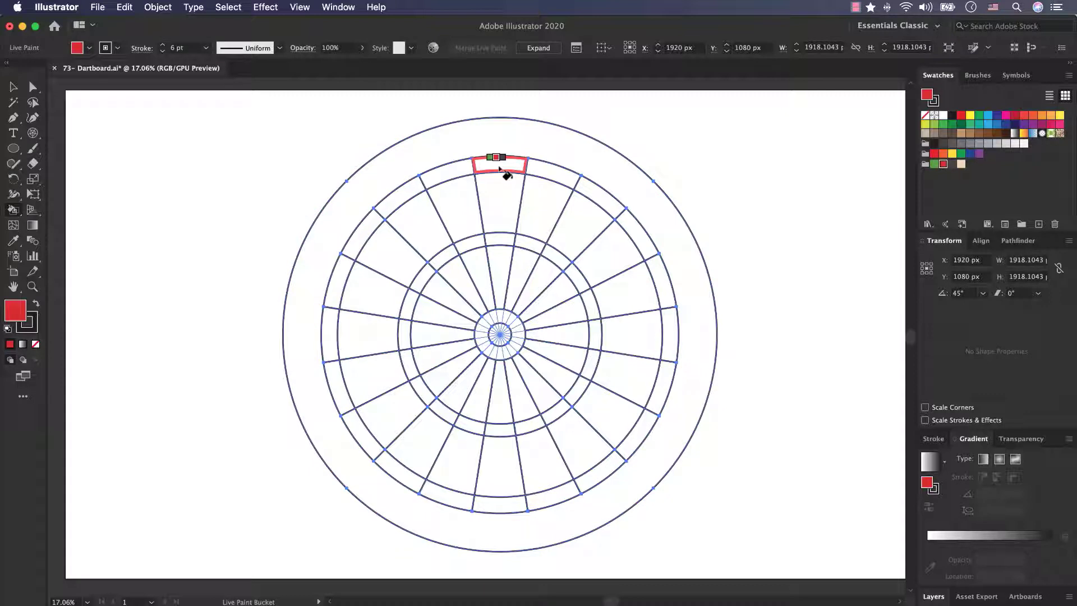
# - Paint alternating double-ring segments around the board red
pyautogui.click(586, 193)
pyautogui.click(660, 283)
pyautogui.click(660, 392)
pyautogui.click(598, 468)
pyautogui.click(499, 504)
pyautogui.click(412, 479)
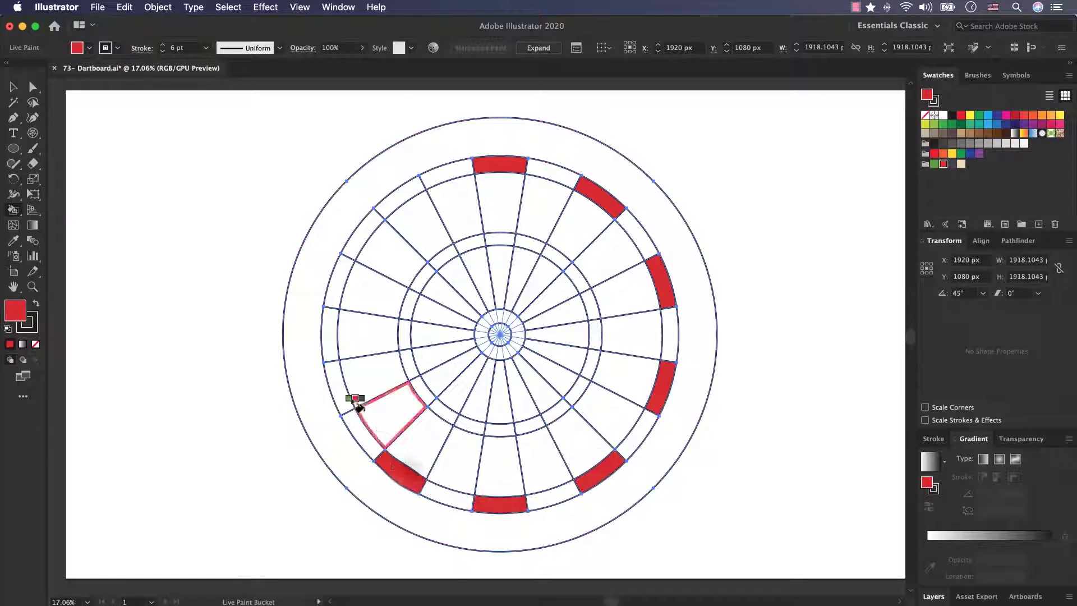
pyautogui.click(339, 387)
pyautogui.click(338, 283)
pyautogui.click(398, 194)
# - Paint alternating treble-ring segments around the board red
pyautogui.click(444, 257)
pyautogui.click(410, 304)
pyautogui.click(409, 364)
pyautogui.click(443, 412)
pyautogui.click(499, 429)
pyautogui.click(555, 412)
pyautogui.click(588, 364)
pyautogui.click(590, 305)
pyautogui.click(555, 257)
pyautogui.click(501, 238)
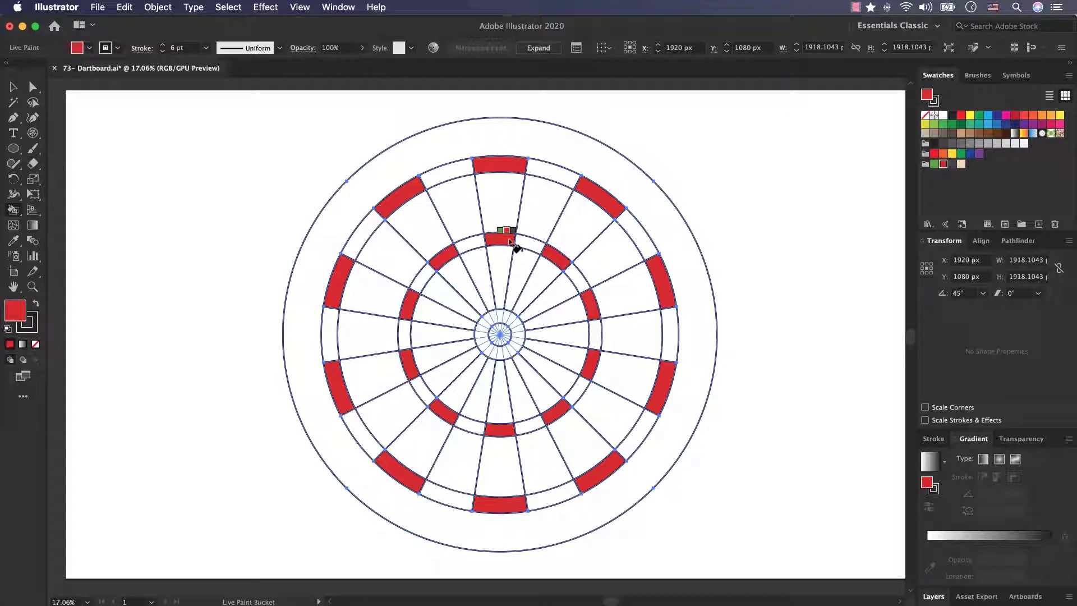
# - Set the fill to green and paint the remaining white double-ring segments green
pyautogui.click(934, 164)
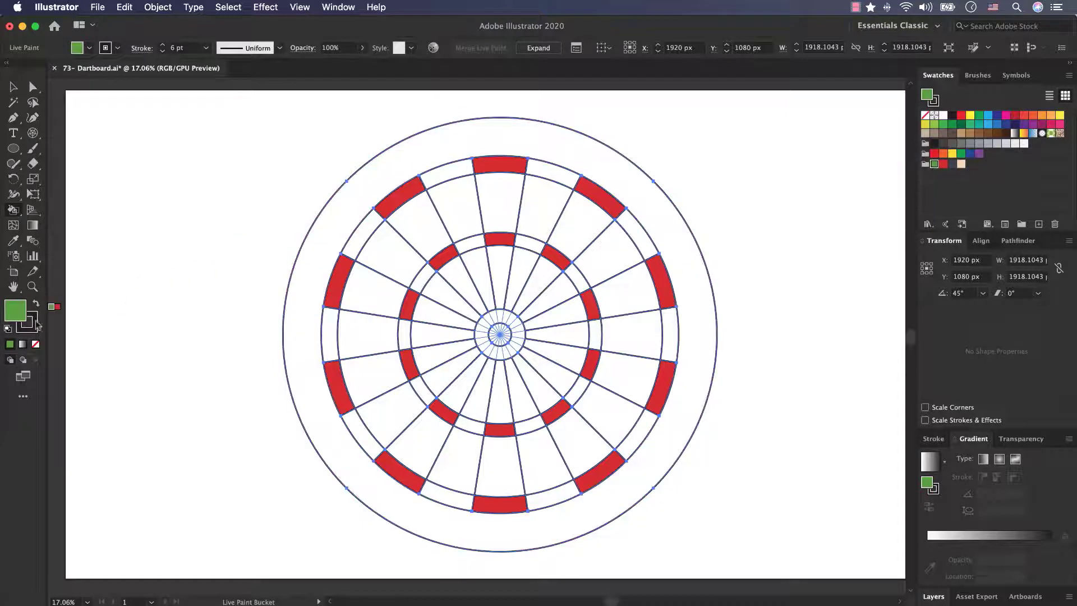
pyautogui.doubleClick(15, 316)
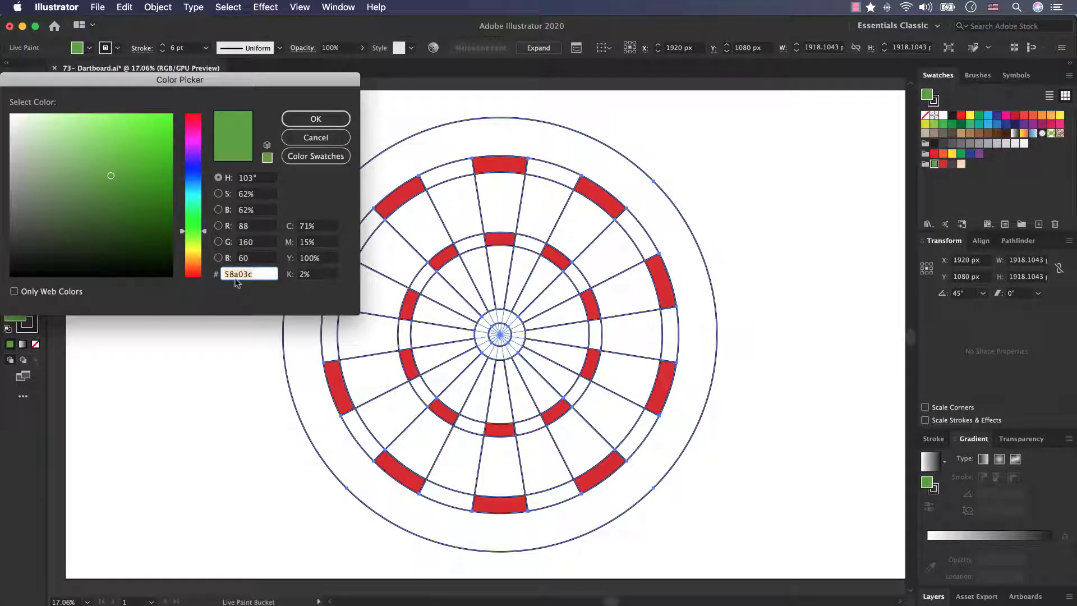
pyautogui.click(309, 118)
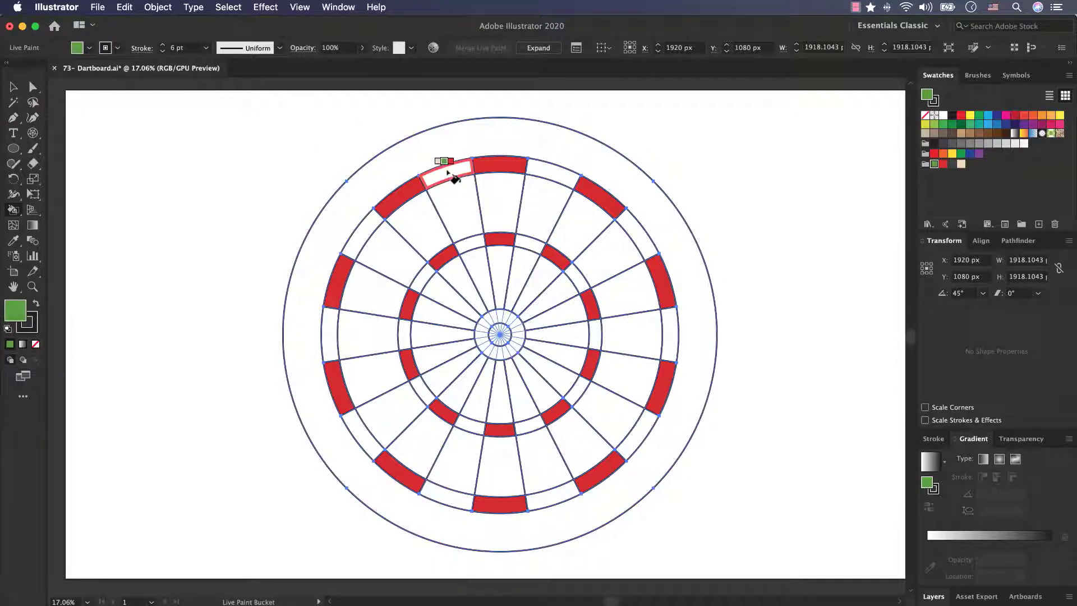
pyautogui.click(448, 172)
pyautogui.click(365, 233)
pyautogui.click(330, 333)
pyautogui.click(359, 432)
pyautogui.click(449, 494)
pyautogui.click(577, 492)
pyautogui.click(637, 432)
pyautogui.click(673, 337)
pyautogui.click(645, 233)
pyautogui.click(561, 181)
# - Paint the remaining white treble-ring segments green
pyautogui.click(529, 242)
pyautogui.click(470, 242)
pyautogui.click(418, 278)
pyautogui.click(404, 334)
pyautogui.click(420, 387)
pyautogui.click(471, 425)
pyautogui.click(527, 425)
pyautogui.click(575, 394)
pyautogui.click(595, 336)
pyautogui.click(579, 276)
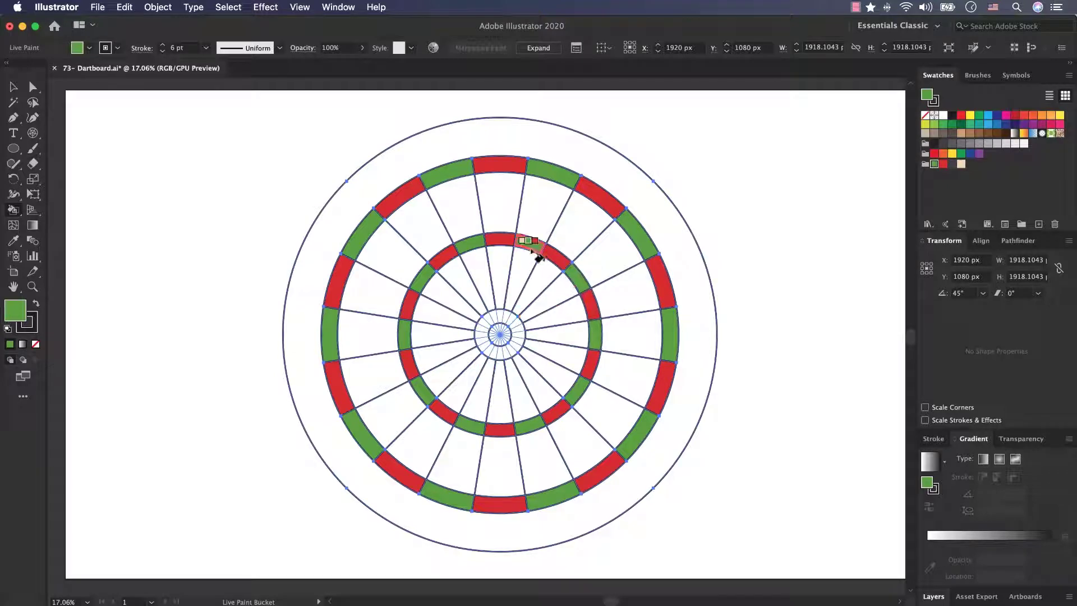
# - Paint the outer bull ring green and the inner bullseye red
pyautogui.scroll(5, 507, 337)
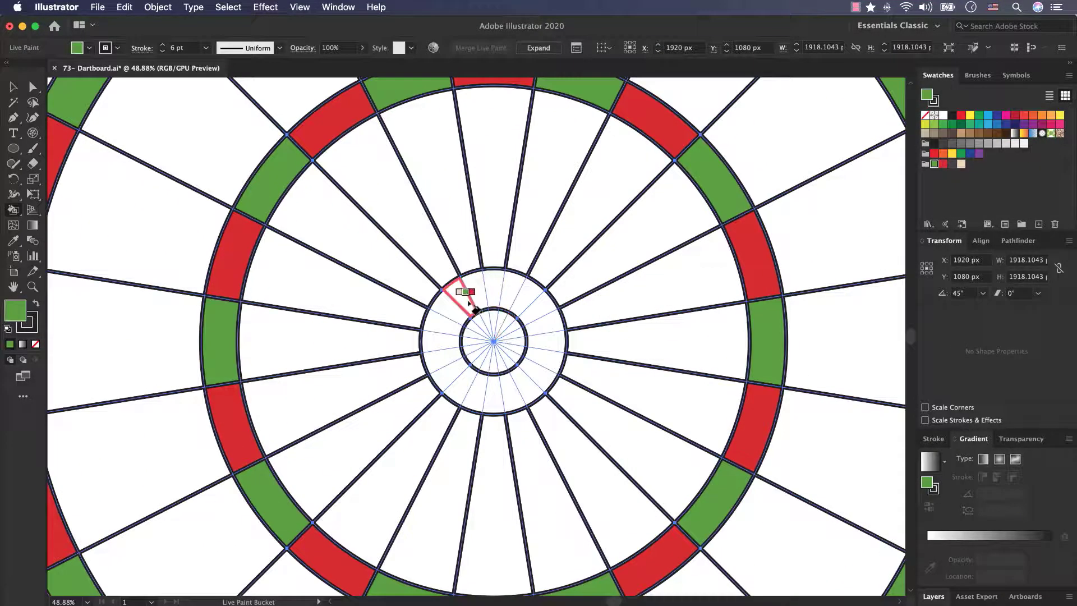
pyautogui.moveTo(471, 299)
pyautogui.mouseDown()
pyautogui.moveTo(448, 331)
pyautogui.moveTo(457, 369)
pyautogui.moveTo(469, 383)
pyautogui.moveTo(513, 386)
pyautogui.moveTo(536, 368)
pyautogui.moveTo(542, 328)
pyautogui.moveTo(488, 286)
pyautogui.mouseUp()
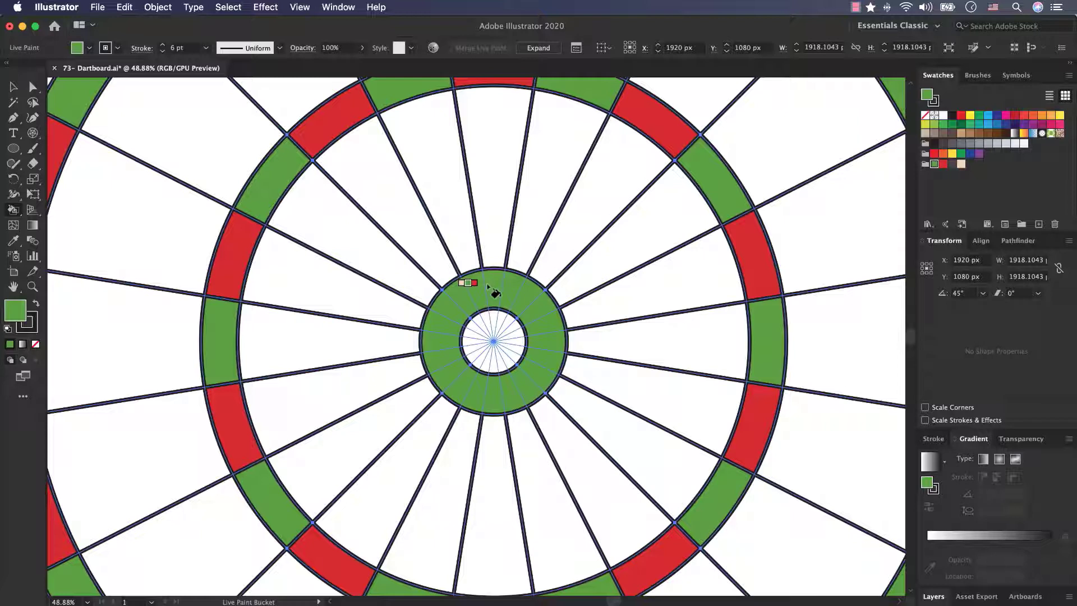
pyautogui.click(943, 164)
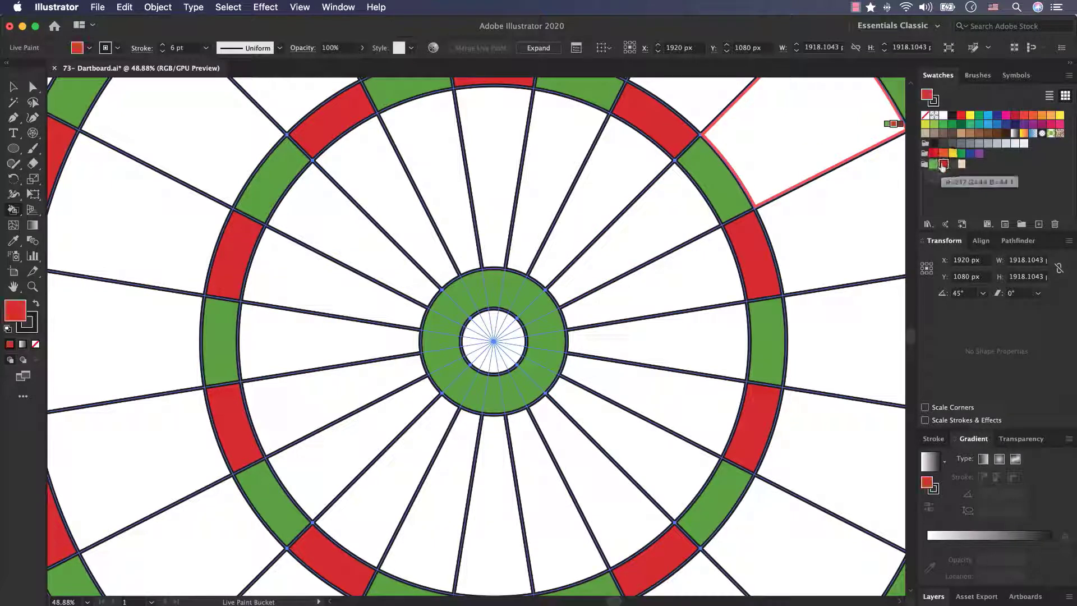
pyautogui.moveTo(493, 325)
pyautogui.mouseDown()
pyautogui.moveTo(474, 332)
pyautogui.moveTo(497, 361)
pyautogui.moveTo(507, 338)
pyautogui.moveTo(493, 329)
pyautogui.mouseUp()
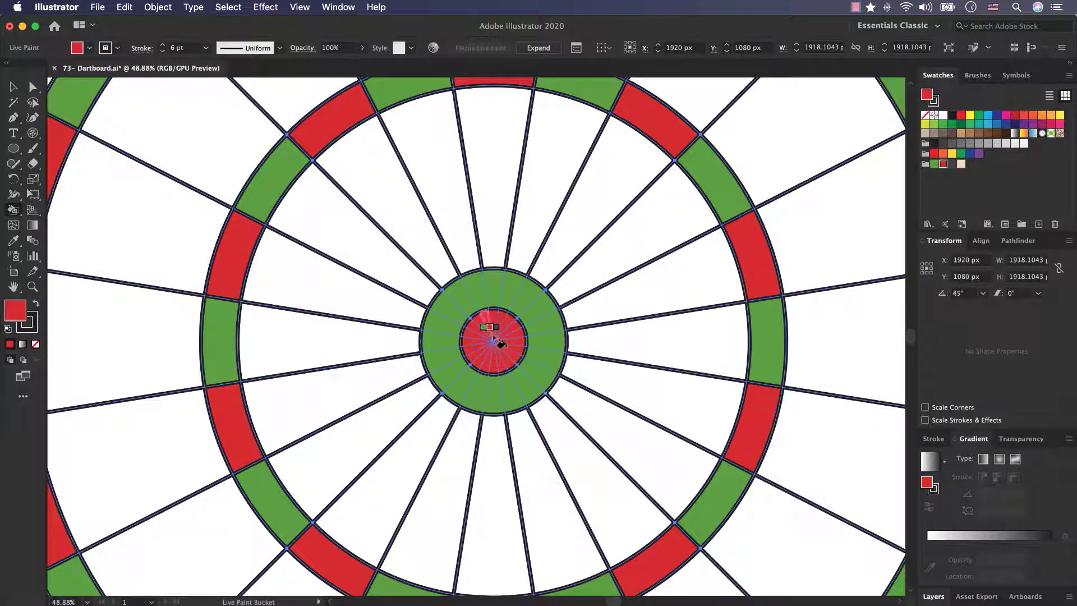
# - Fit the dartboard on screen and marquee-select all its artwork for Live Paint
pyautogui.click(88, 601)
pyautogui.click(109, 586)
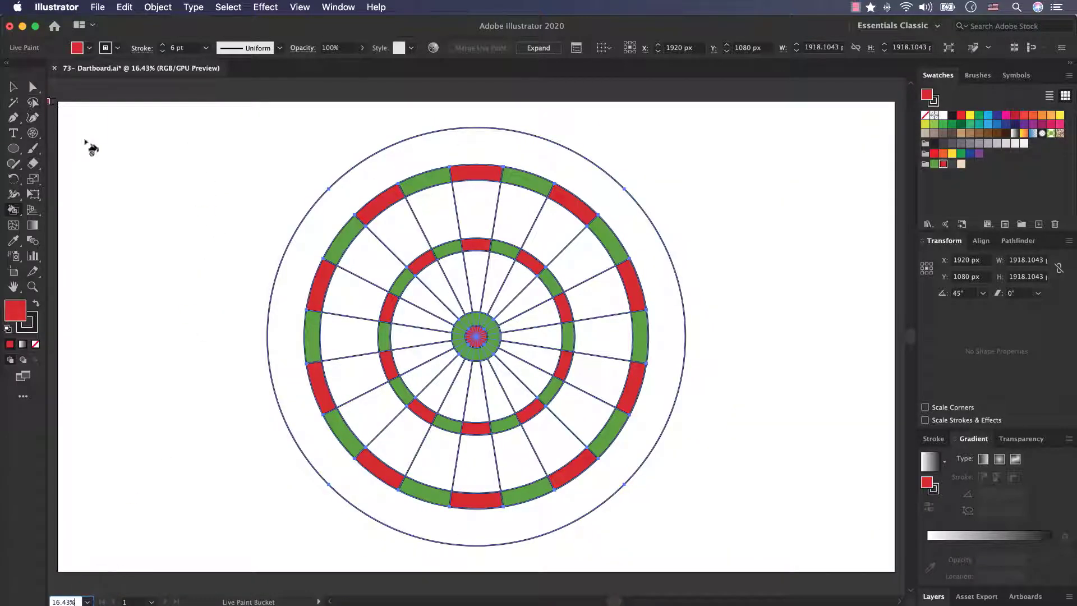
pyautogui.click(12, 86)
pyautogui.moveTo(232, 109)
pyautogui.mouseDown()
pyautogui.moveTo(685, 456)
pyautogui.moveTo(750, 562)
pyautogui.mouseUp()
pyautogui.click(14, 210)
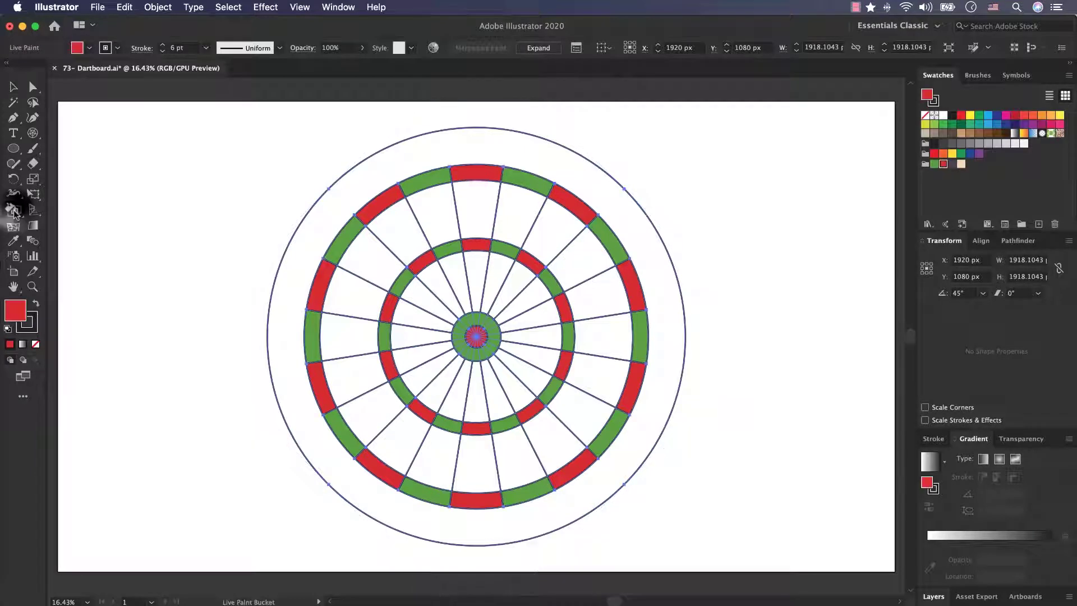
# - Set the fill to dark grey #44434b and paint the outer rim
pyautogui.click(951, 165)
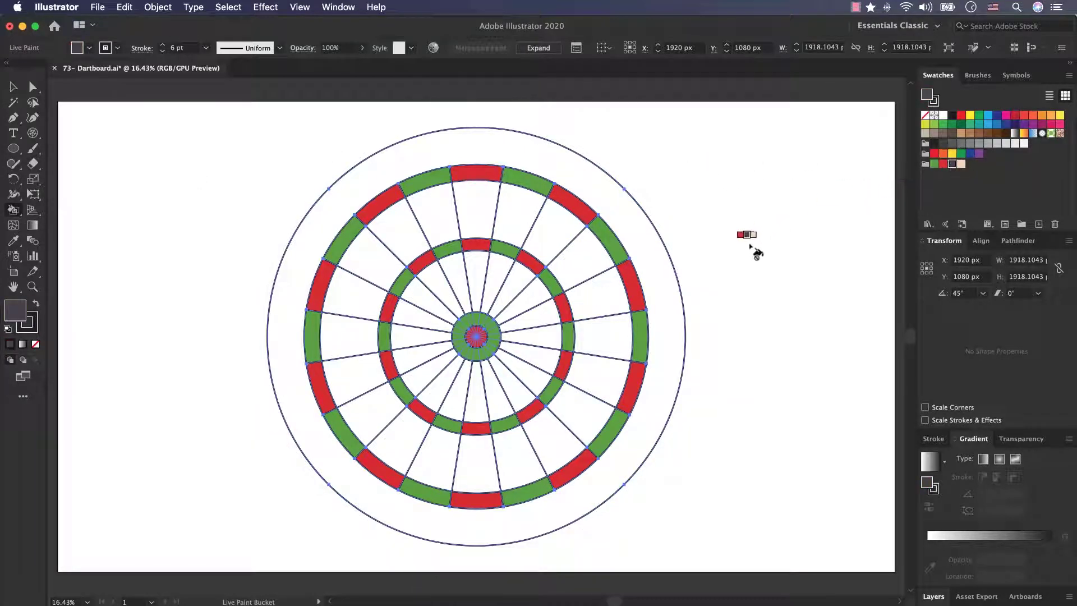
pyautogui.doubleClick(15, 309)
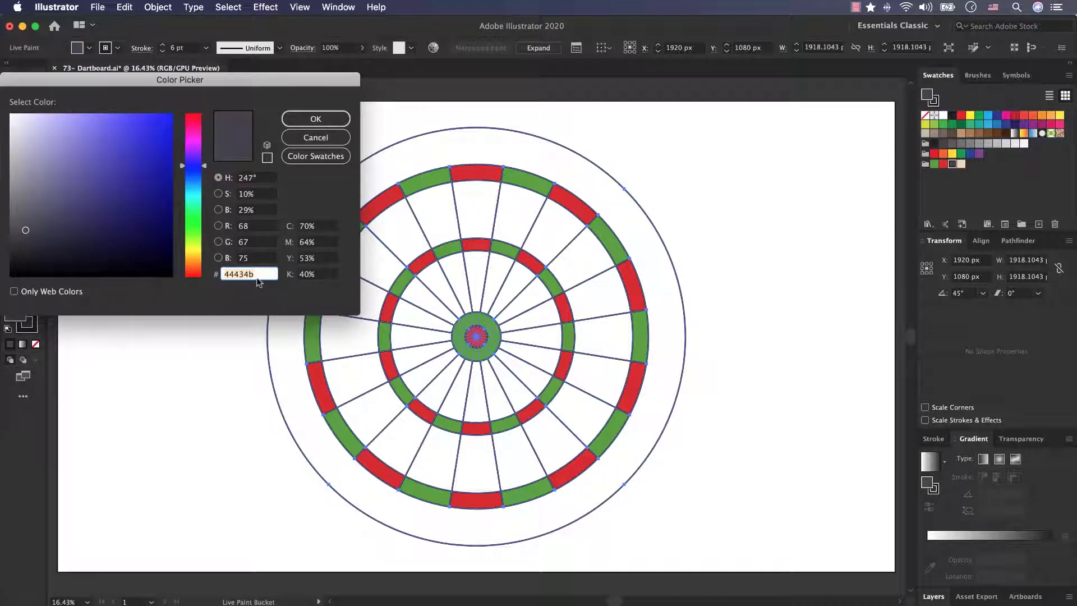
pyautogui.click(315, 119)
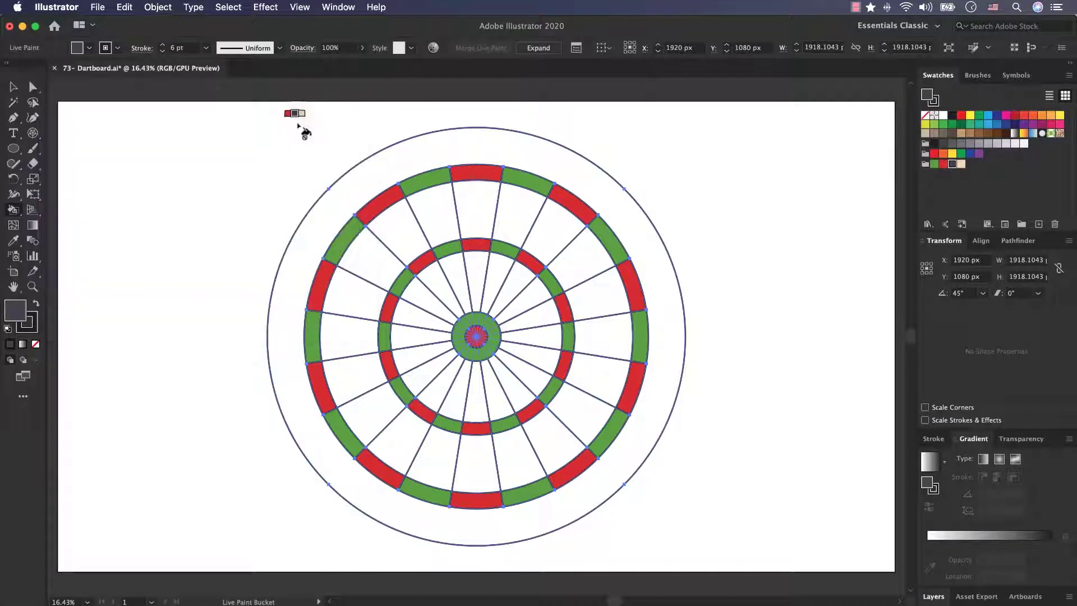
pyautogui.click(367, 171)
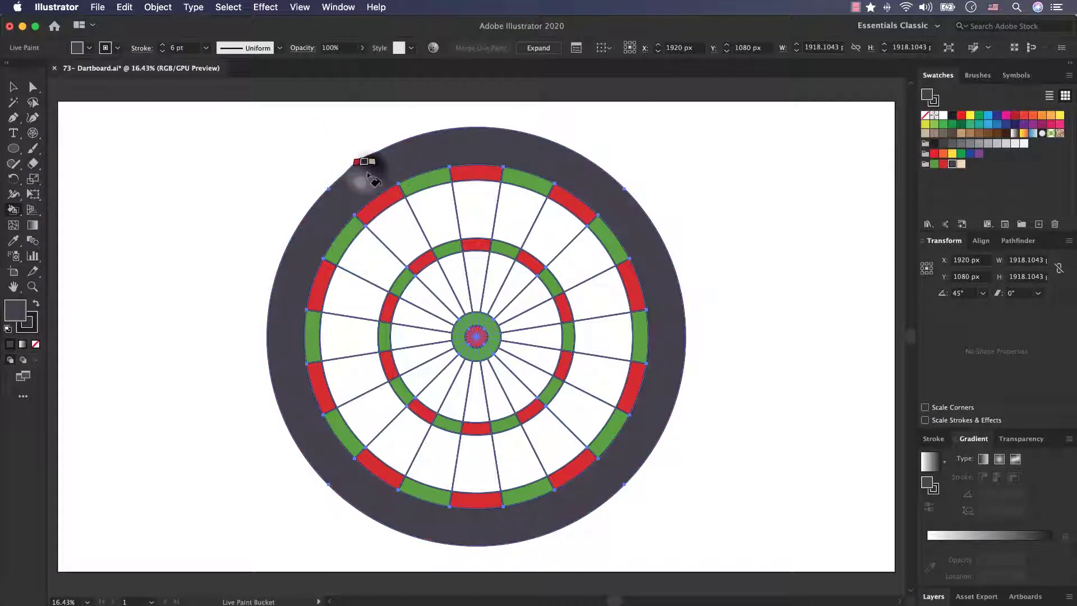
# - Paint the alternate top, left and lower-left sectors dark grey
pyautogui.click(408, 240)
pyautogui.click(474, 211)
pyautogui.click(477, 260)
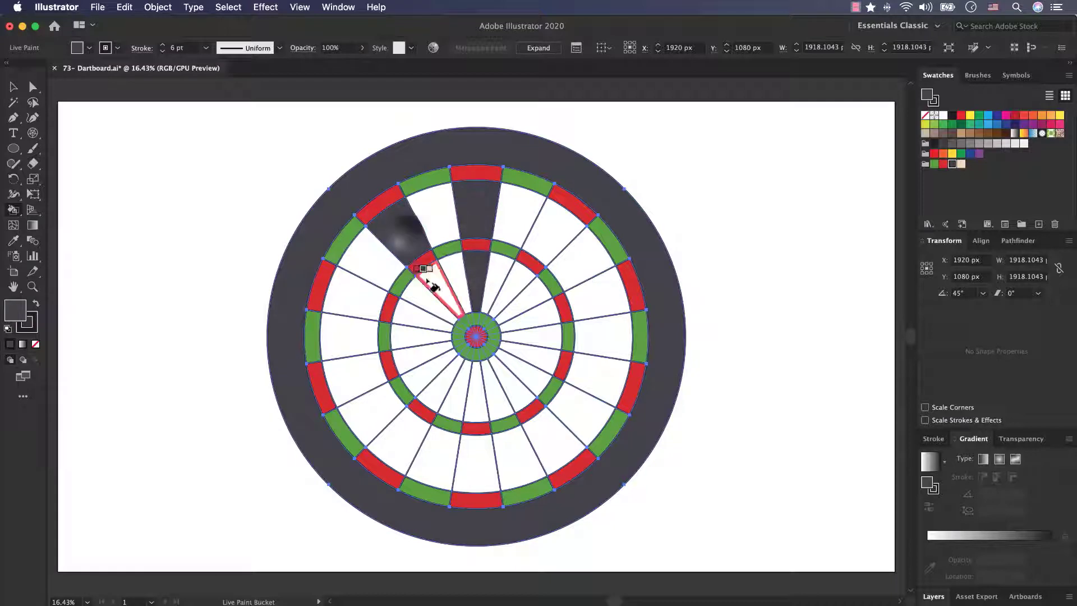
pyautogui.click(429, 283)
pyautogui.click(350, 287)
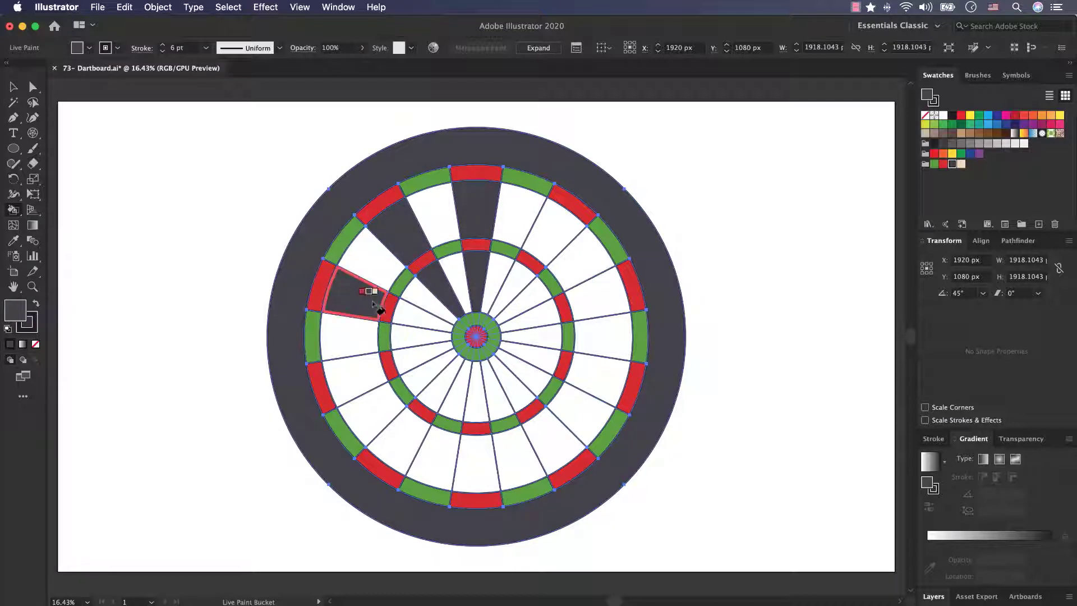
pyautogui.click(408, 308)
pyautogui.click(360, 370)
pyautogui.click(421, 359)
pyautogui.click(395, 443)
pyautogui.click(443, 375)
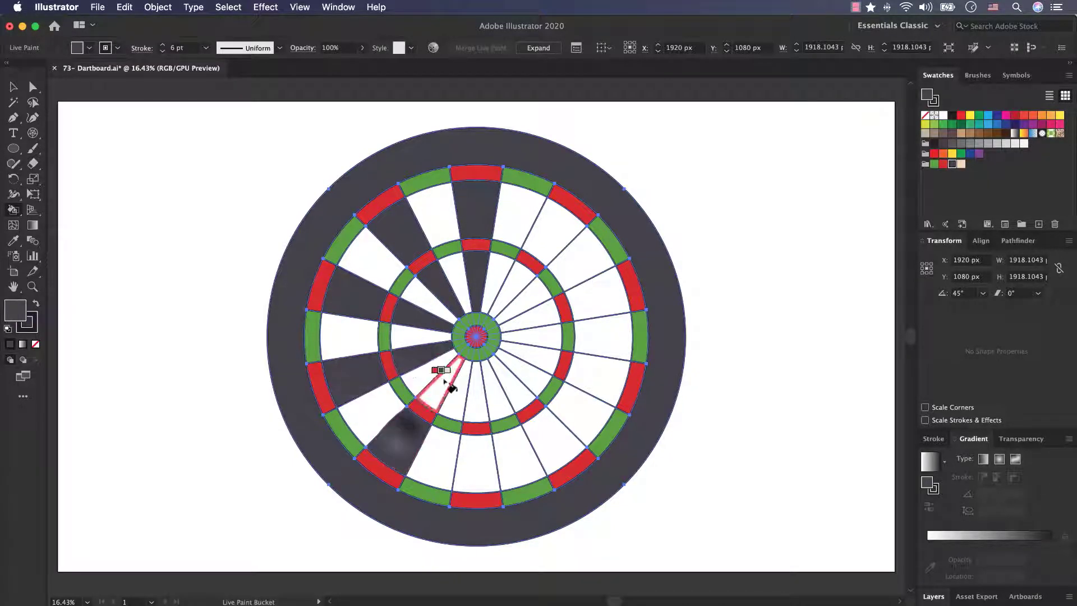
# - Paint the alternate bottom, right and upper-right sectors dark grey
pyautogui.click(475, 469)
pyautogui.click(476, 403)
pyautogui.click(512, 385)
pyautogui.click(555, 442)
pyautogui.click(598, 373)
pyautogui.click(535, 362)
pyautogui.click(541, 314)
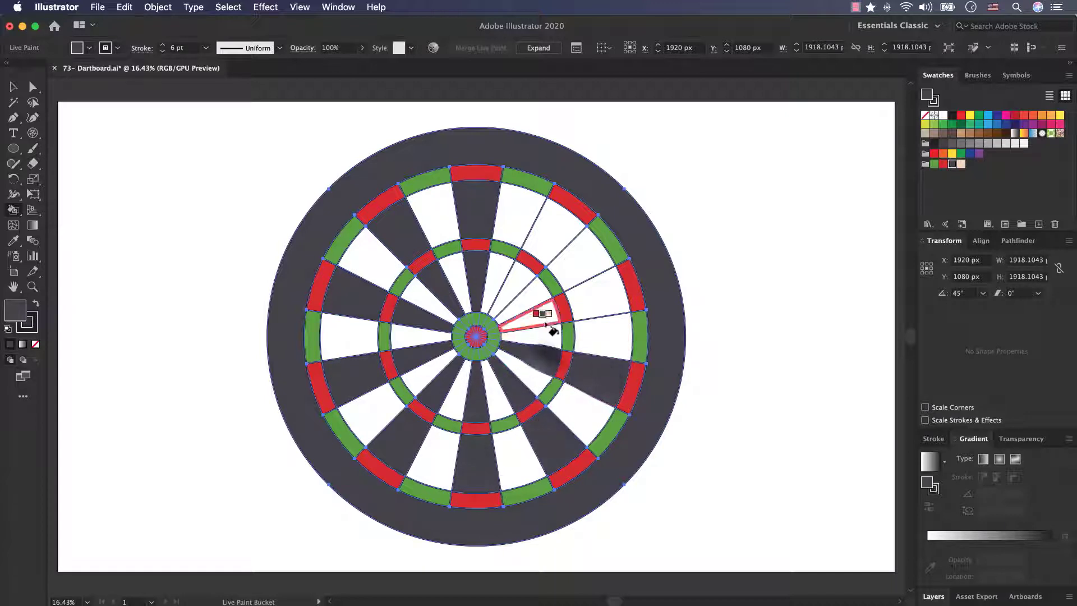
pyautogui.click(603, 296)
pyautogui.click(555, 238)
pyautogui.click(512, 272)
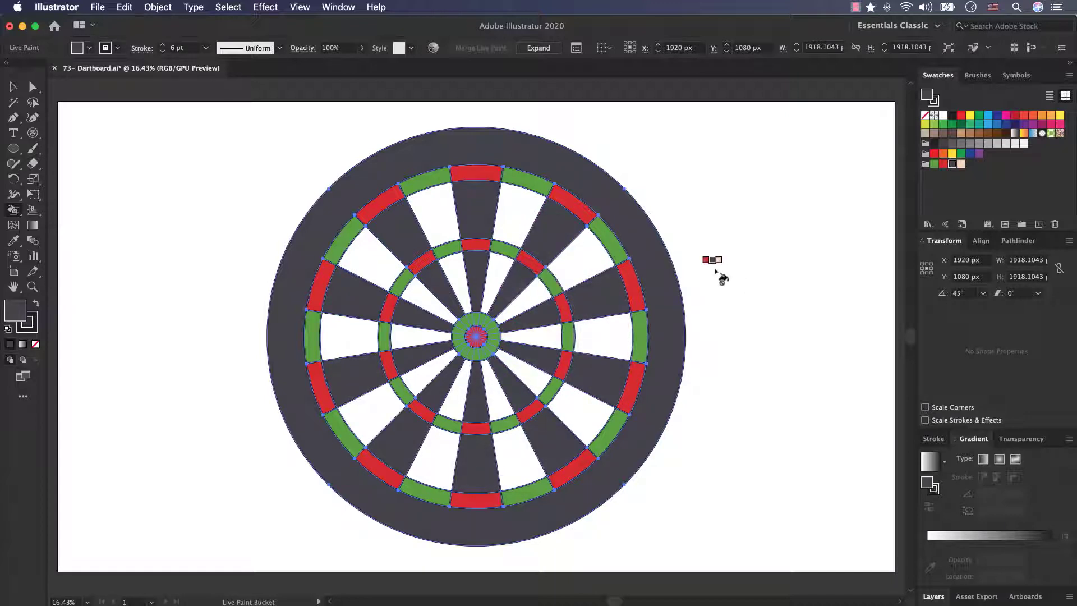
# - Set the fill colour to cream #f0d7b6
pyautogui.click(960, 164)
pyautogui.doubleClick(13, 316)
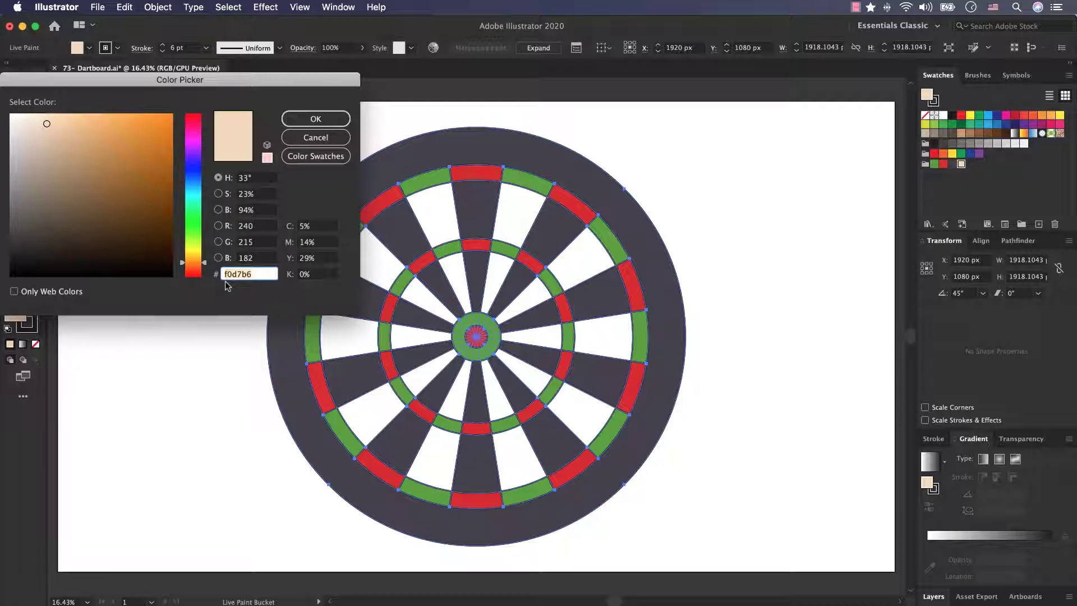
pyautogui.click(312, 118)
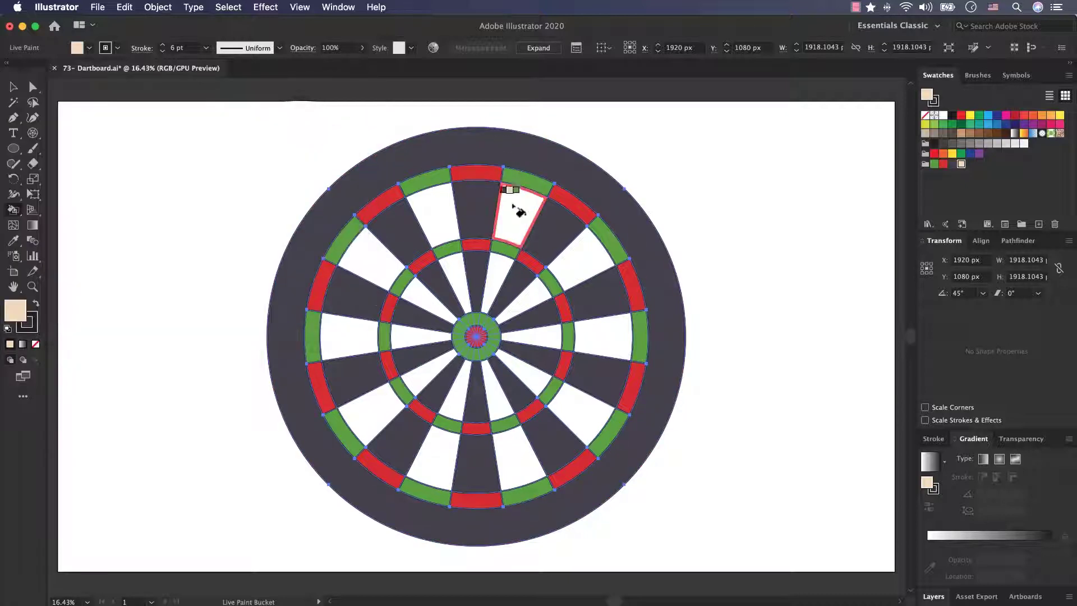
# - Paint the white upper and left-side sectors cream
pyautogui.click(513, 211)
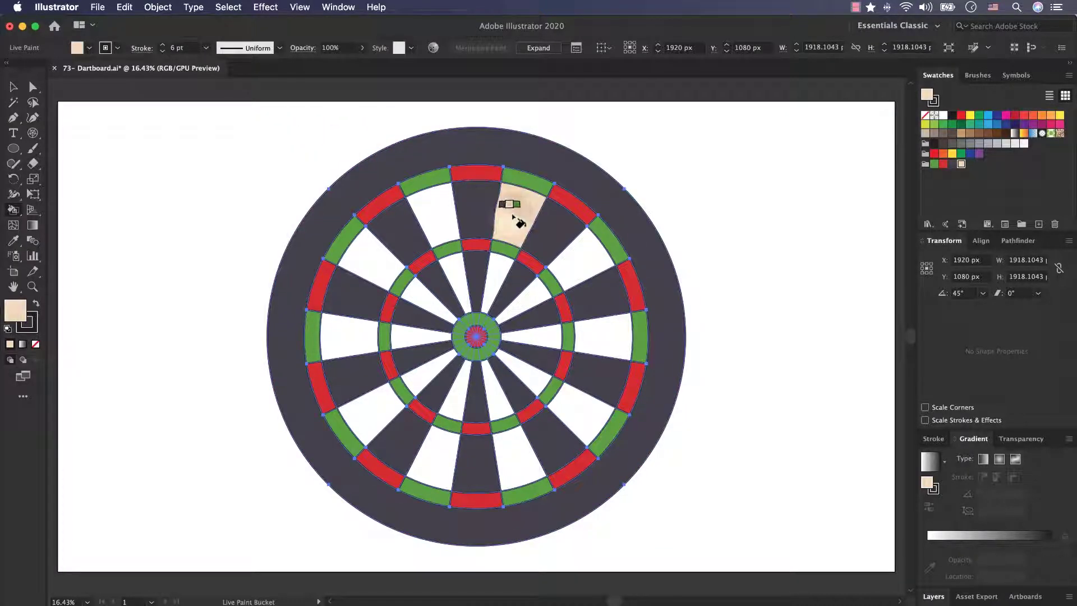
pyautogui.click(435, 219)
pyautogui.click(464, 283)
pyautogui.click(365, 258)
pyautogui.click(418, 294)
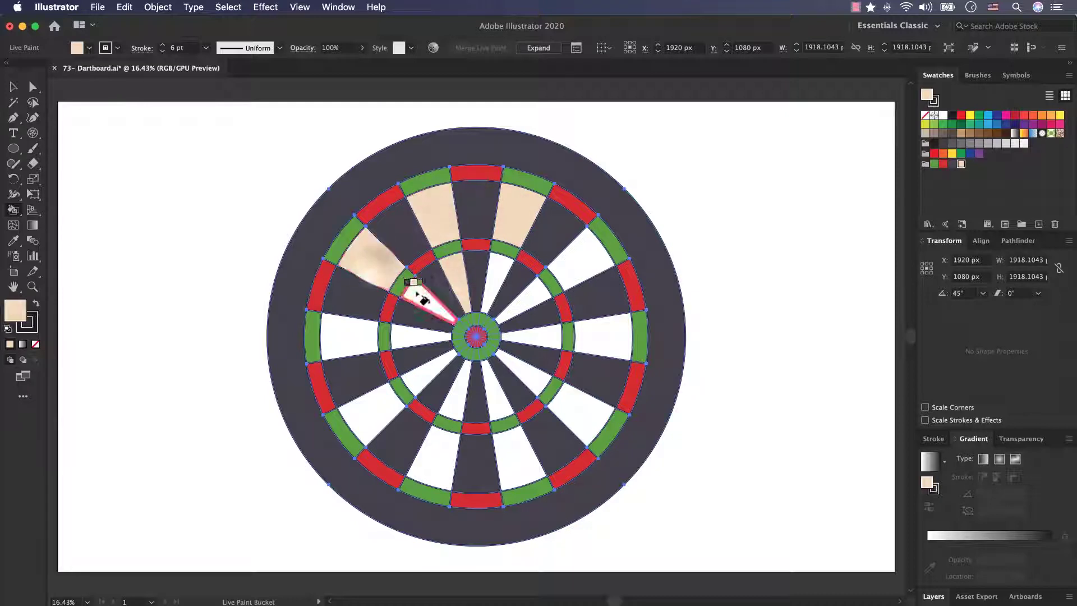
pyautogui.click(347, 337)
pyautogui.click(417, 331)
pyautogui.click(370, 415)
pyautogui.click(409, 381)
pyautogui.click(443, 451)
# - Paint the remaining lower and right-side white sectors cream, then deselect
pyautogui.click(457, 393)
pyautogui.click(494, 395)
pyautogui.click(519, 457)
pyautogui.click(578, 412)
pyautogui.click(537, 383)
pyautogui.click(535, 340)
pyautogui.click(596, 354)
pyautogui.click(571, 271)
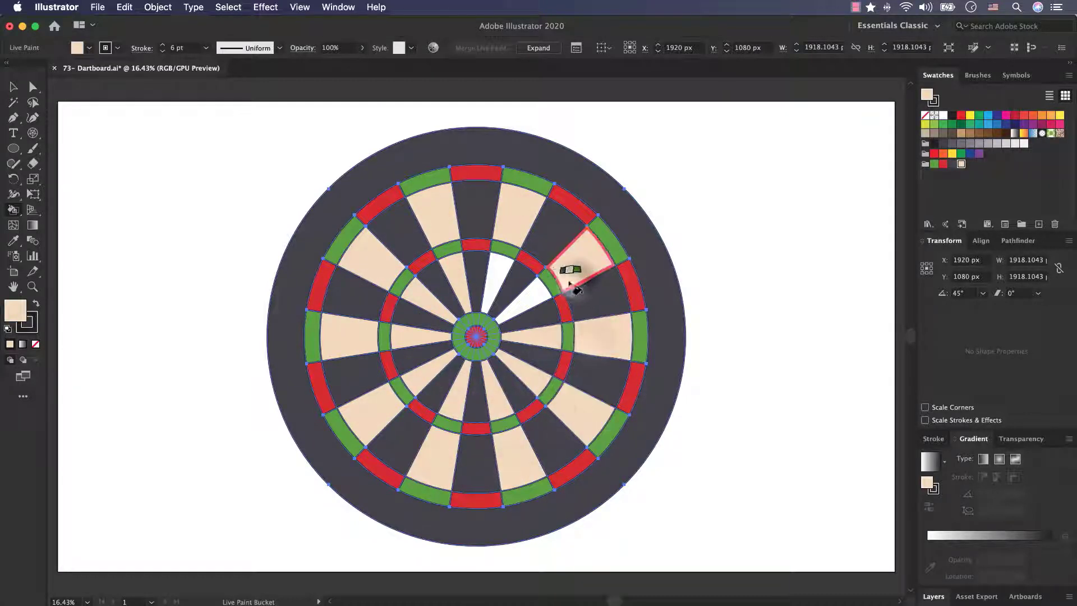
pyautogui.click(525, 297)
pyautogui.click(505, 269)
pyautogui.click(13, 86)
pyautogui.click(157, 174)
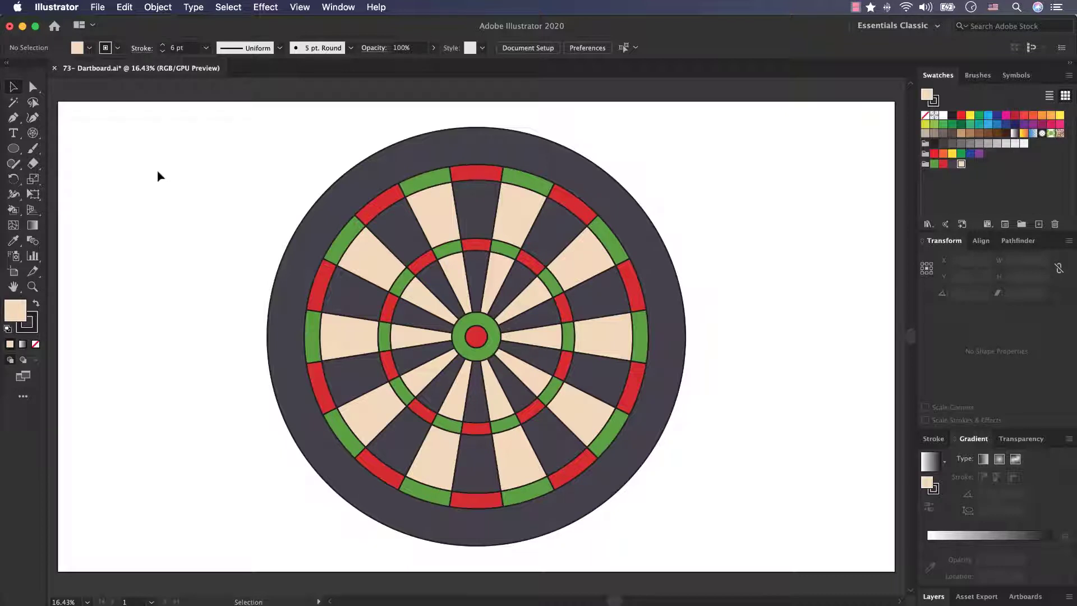
# - Give the whole Live Paint dartboard a white stroke and deselect it
pyautogui.moveTo(198, 110); pyautogui.dragTo(604, 576)
pyautogui.moveTo(748, 570); pyautogui.dragTo(749, 570)
pyautogui.click(119, 48)
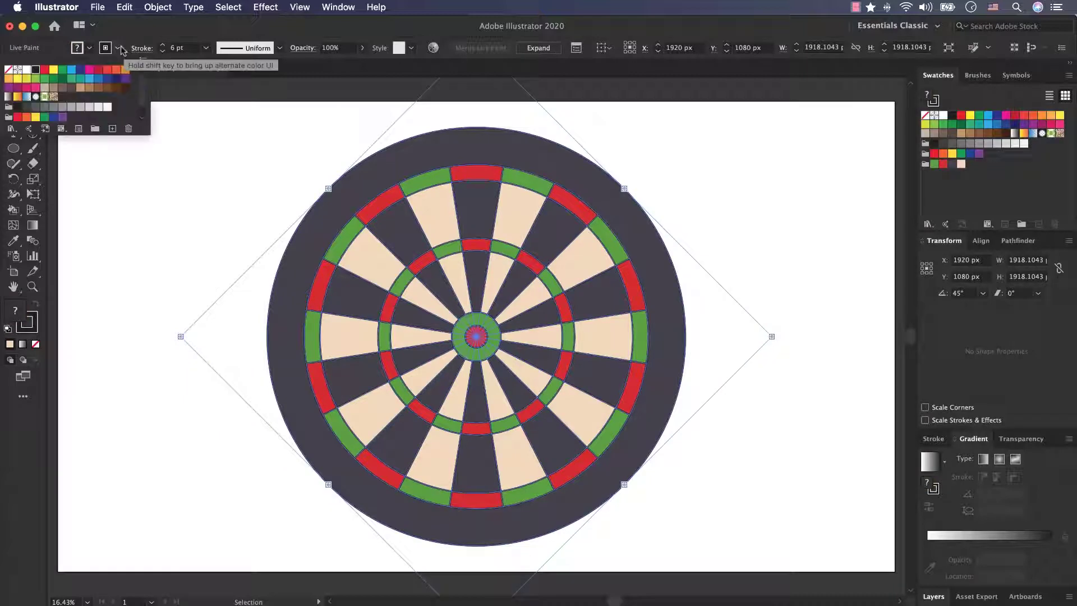
pyautogui.click(27, 69)
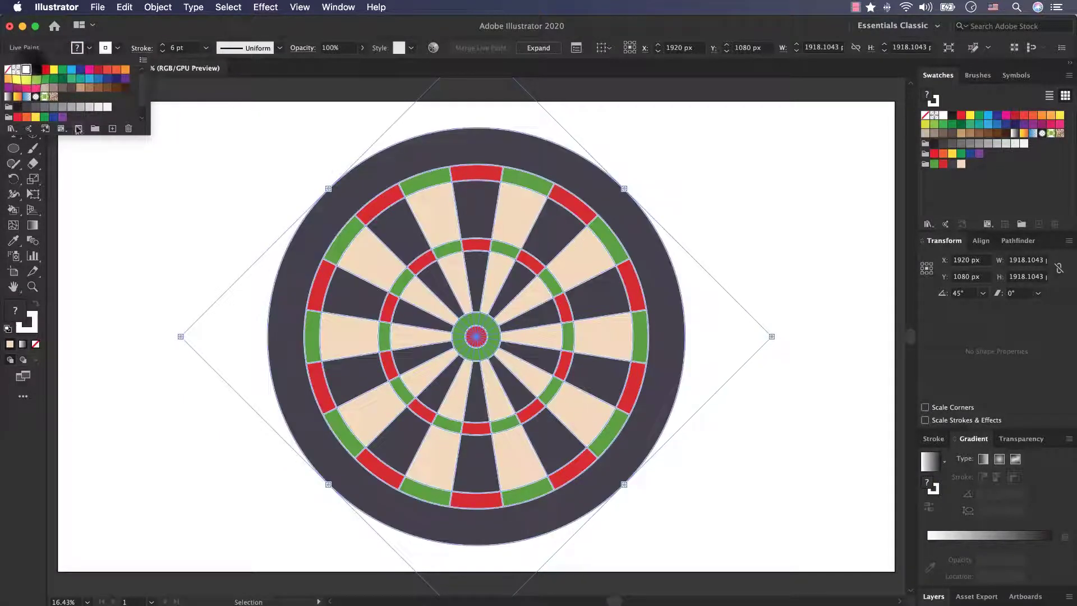
pyautogui.click(118, 202)
pyautogui.click(140, 223)
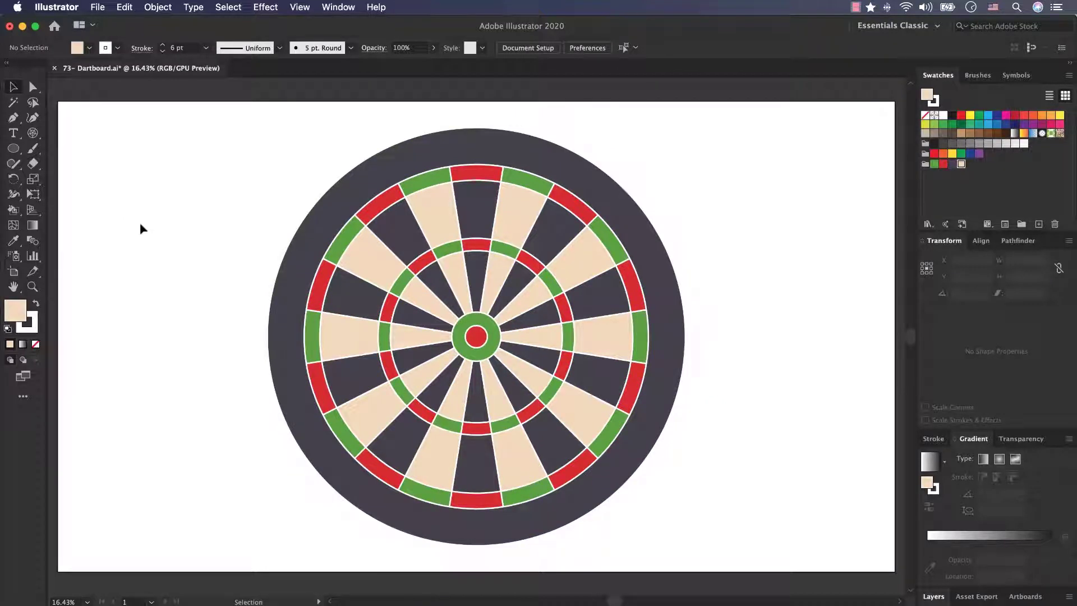
pyautogui.moveTo(169, 151)
pyautogui.mouseDown()
pyautogui.moveTo(561, 437)
pyautogui.moveTo(747, 547)
pyautogui.mouseUp()
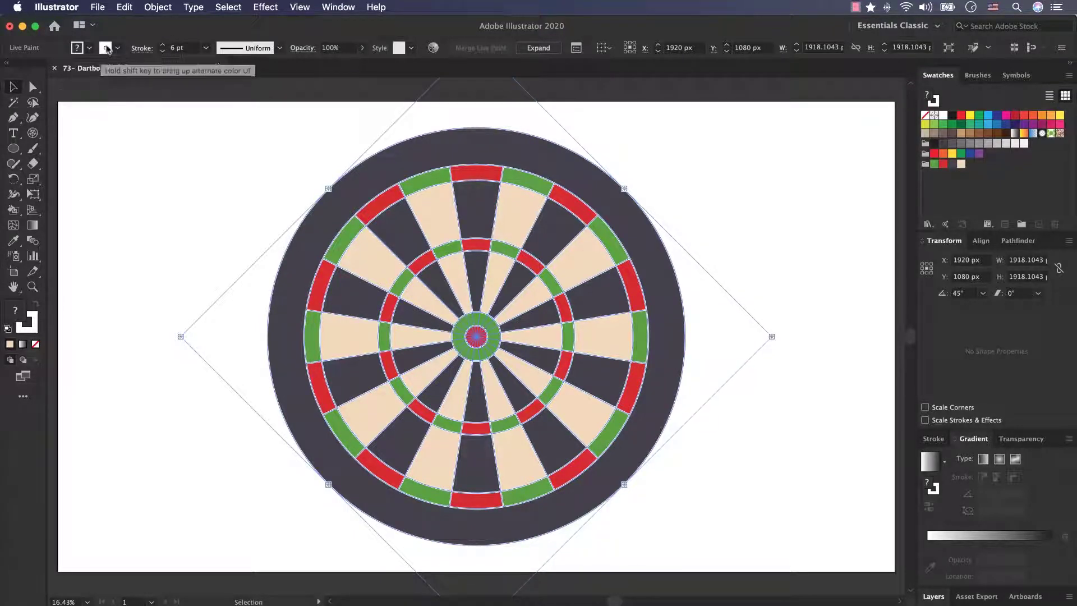
pyautogui.click(158, 190)
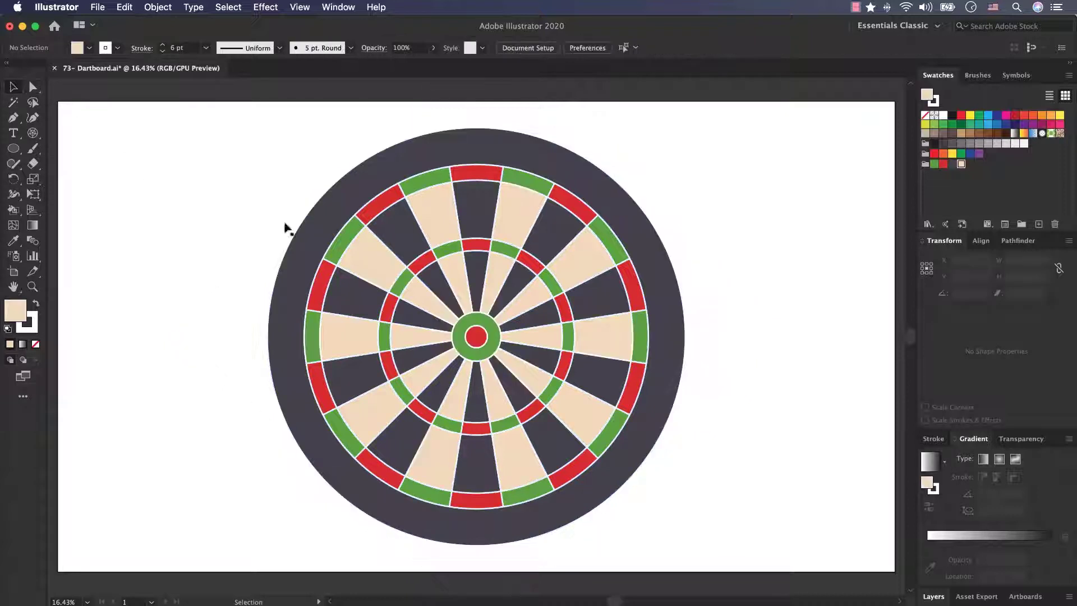